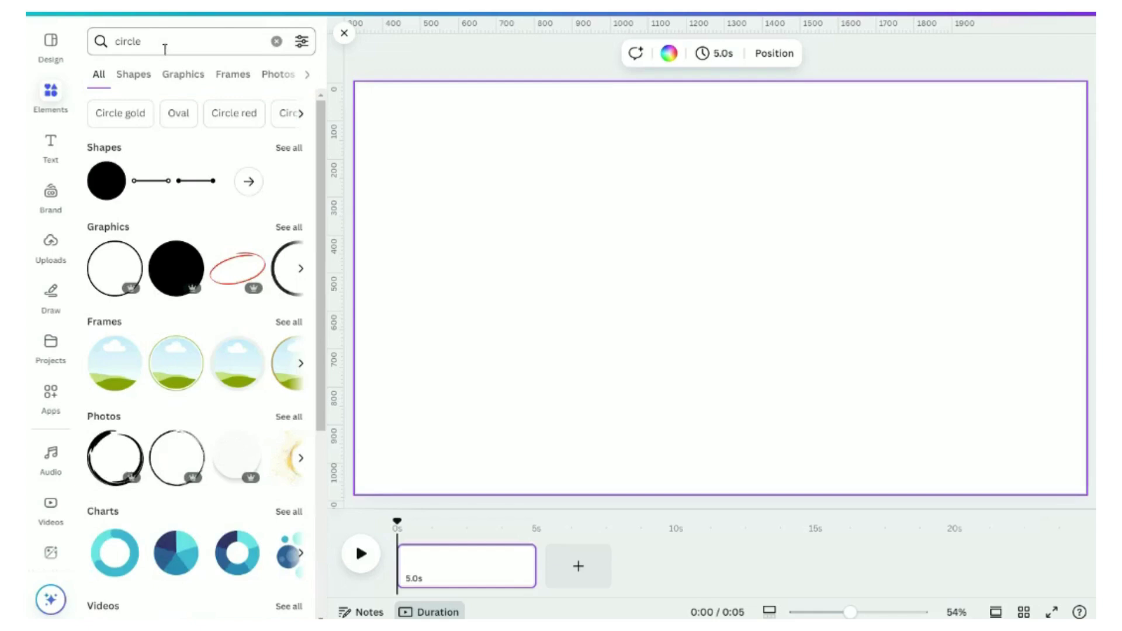
- Fill the circle with the brand color #fb4c62
left_click(596, 53)
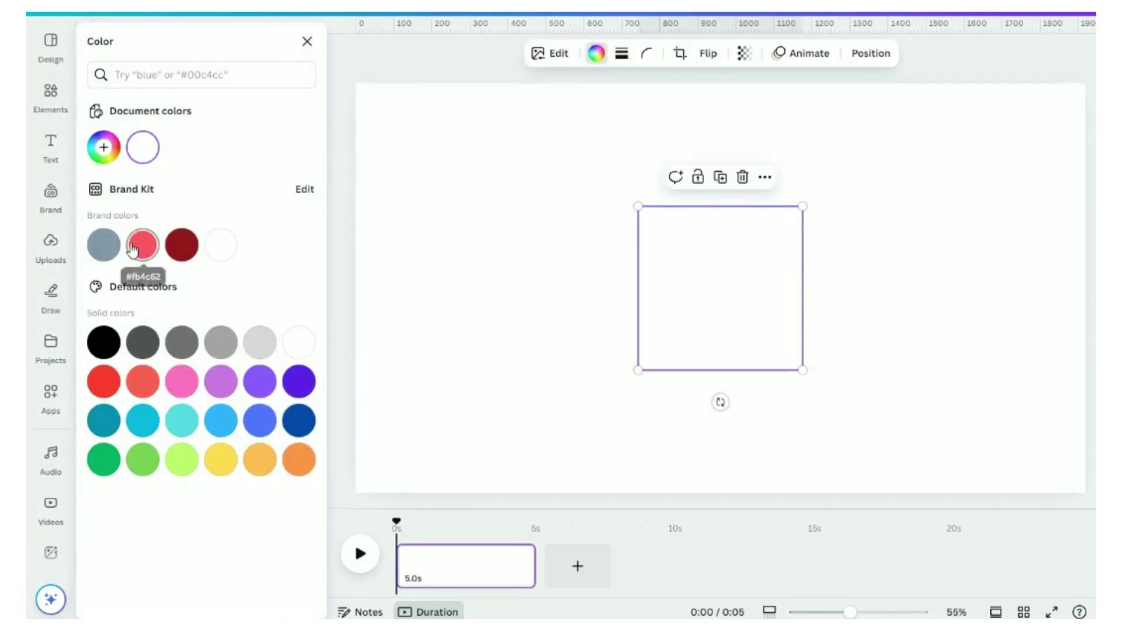
left_click(133, 250)
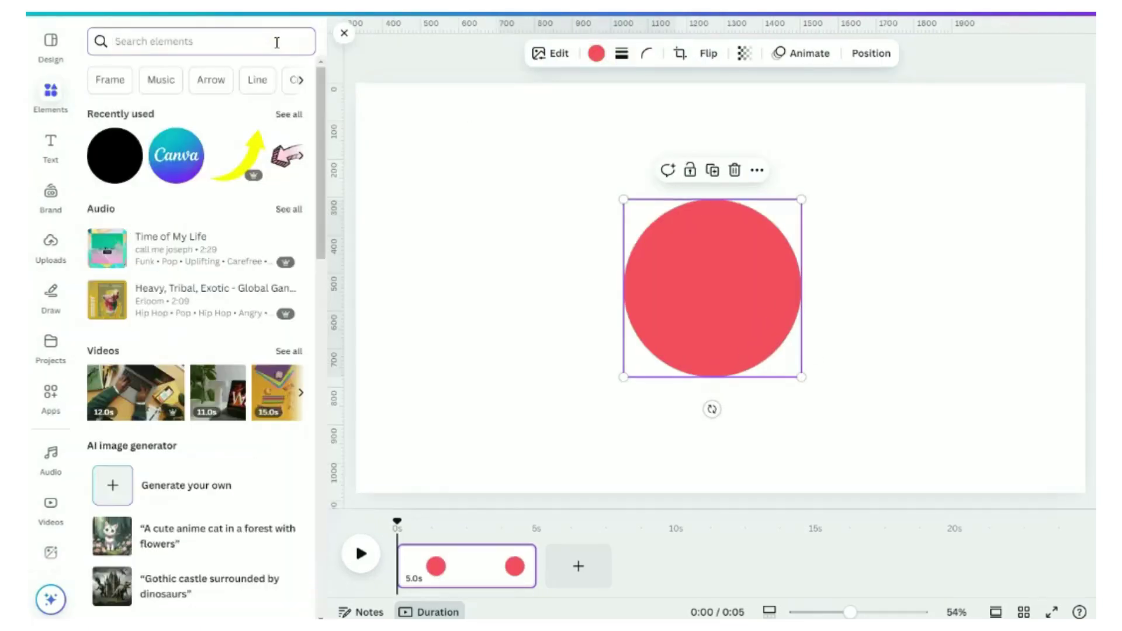
- Search the photo elements for "donuts" and add the photo of six donuts in a box on pink
left_click(276, 42)
type("donuts")
key("Return")
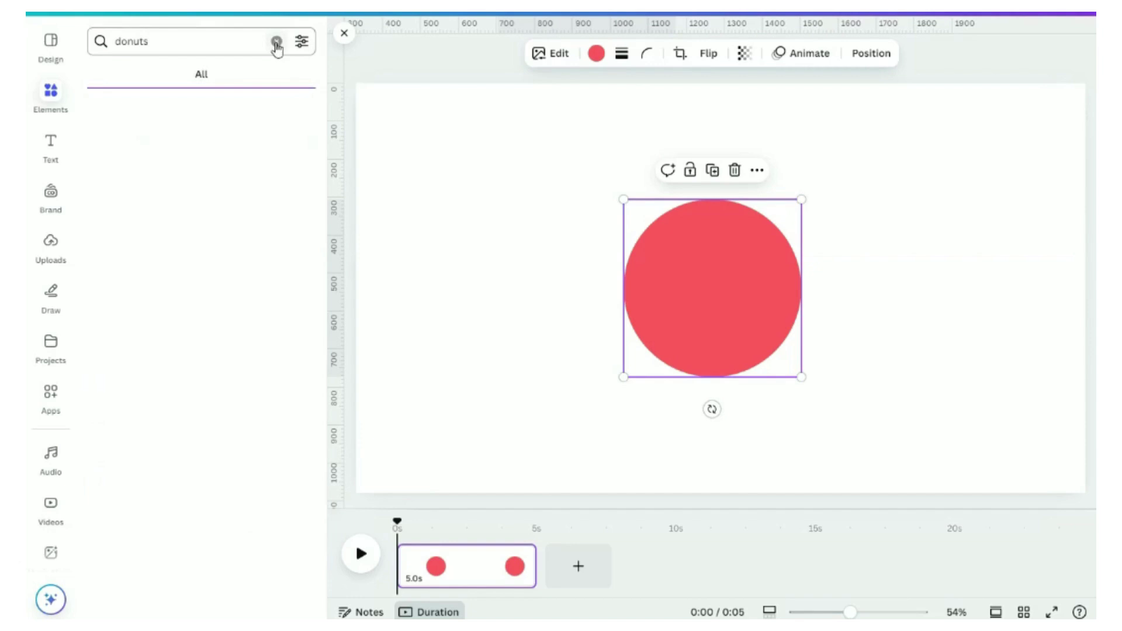
left_click(182, 79)
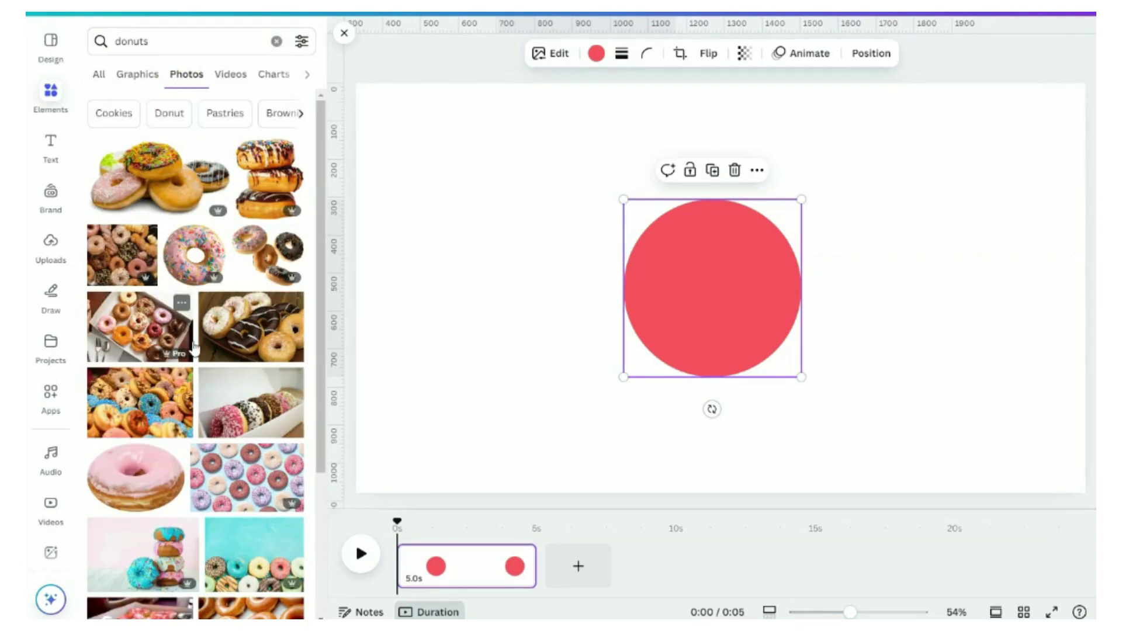
scroll(195, 346, "down", 5)
left_click(140, 428)
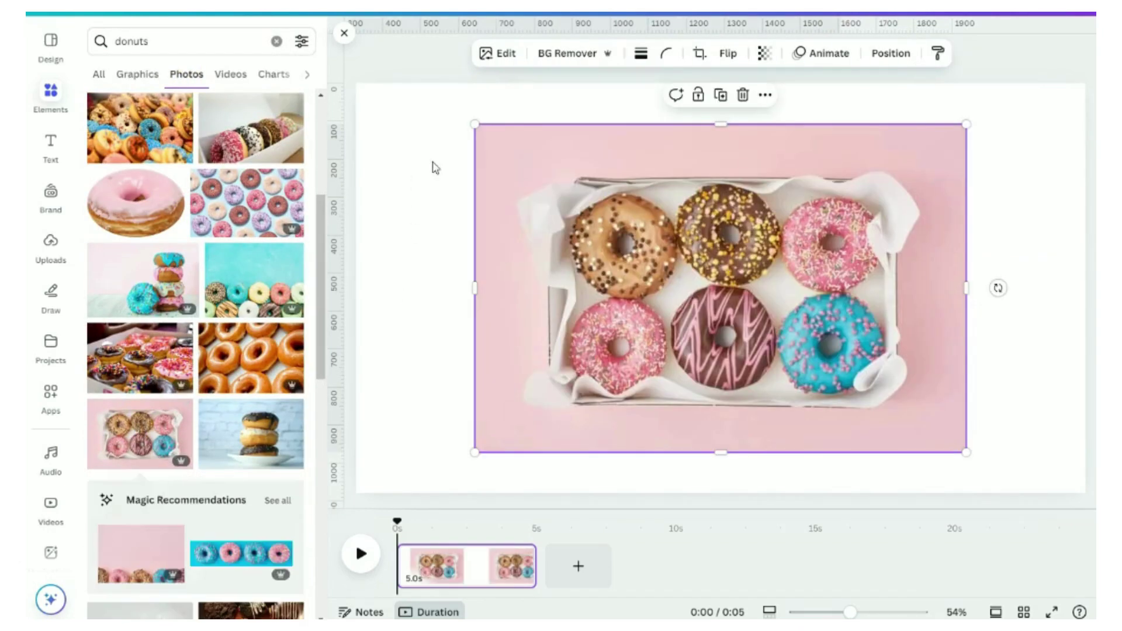
- Remove the background from the donut box photo and shrink it to fit at the circle's right edge
left_click(558, 54)
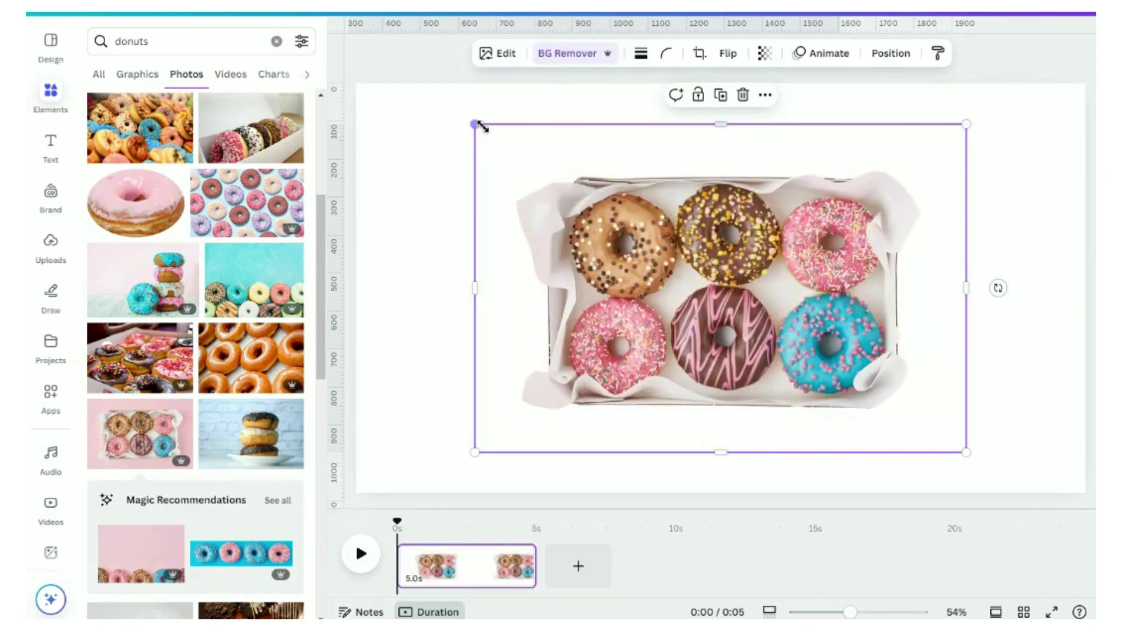
left_click_drag(474, 124, 807, 261)
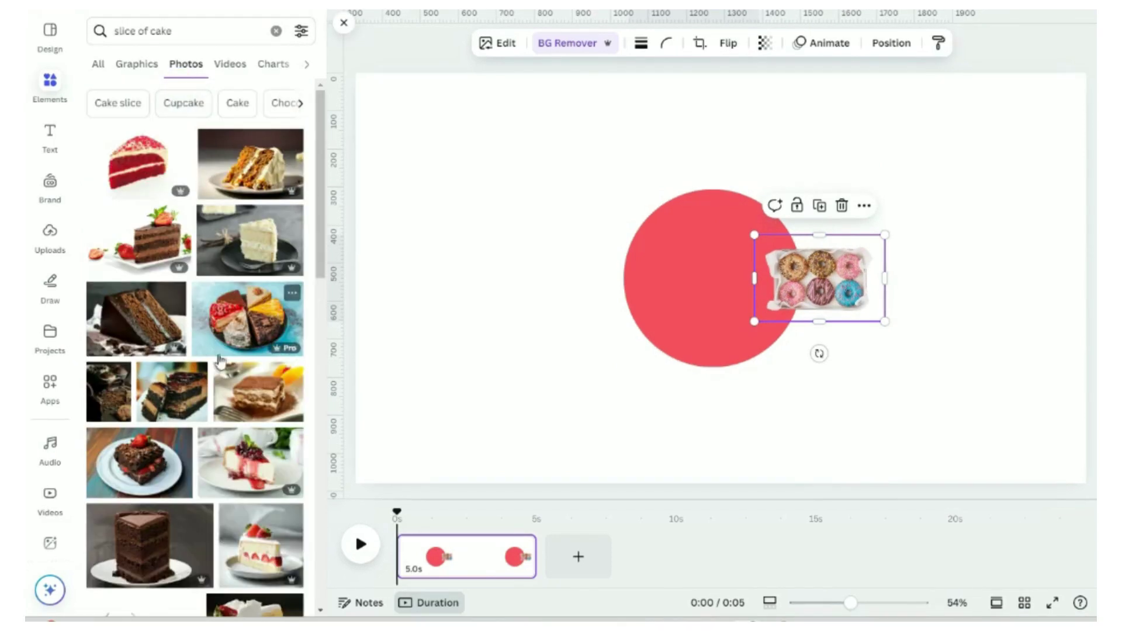
- Add the photo of the strawberry cream cake slice on a plate and shift it toward the page's left side
scroll(221, 361, "down", 5)
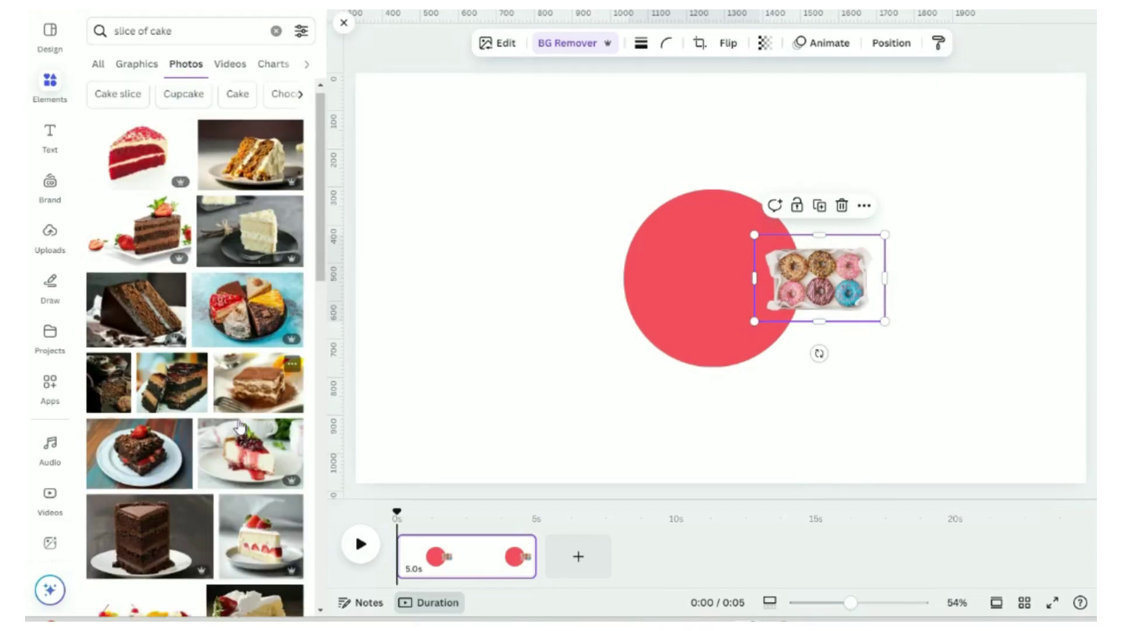
left_click(260, 351)
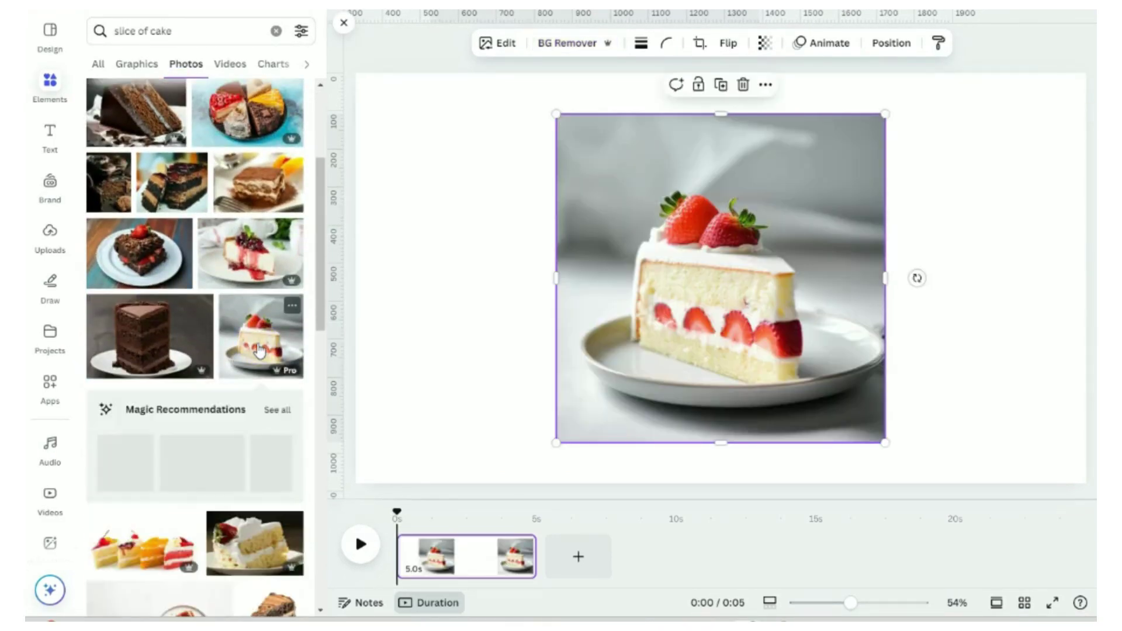
left_click_drag(564, 357, 459, 356)
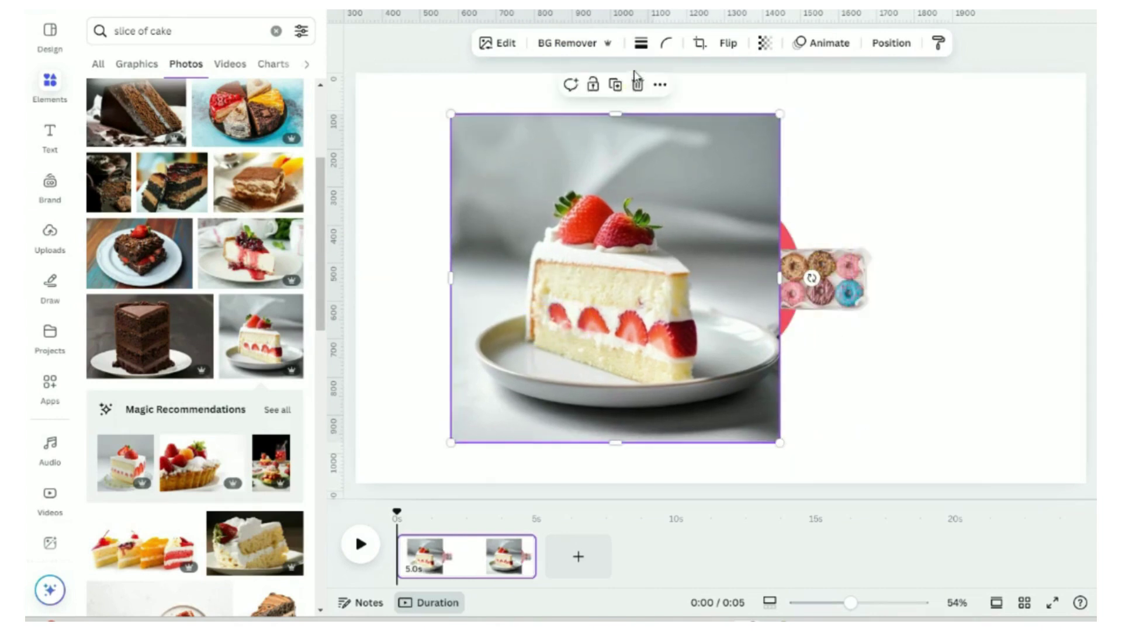
- Remove the cake photo's background, then shrink the cake and place it on the circle's top edge
left_click(569, 43)
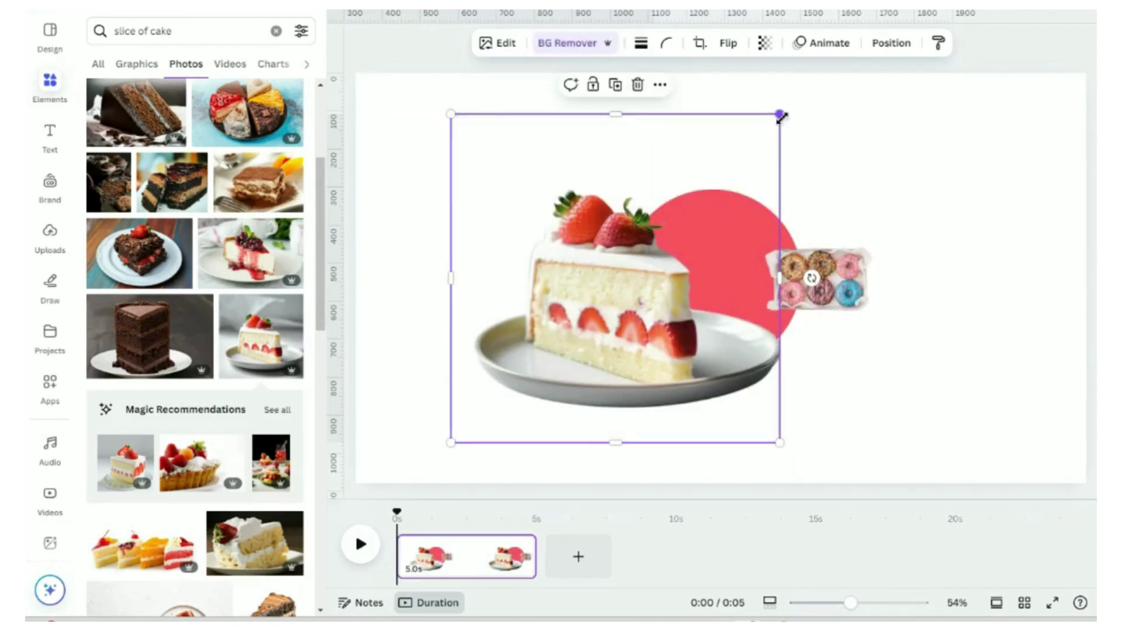
left_click_drag(782, 116, 582, 332)
left_click_drag(523, 420, 709, 173)
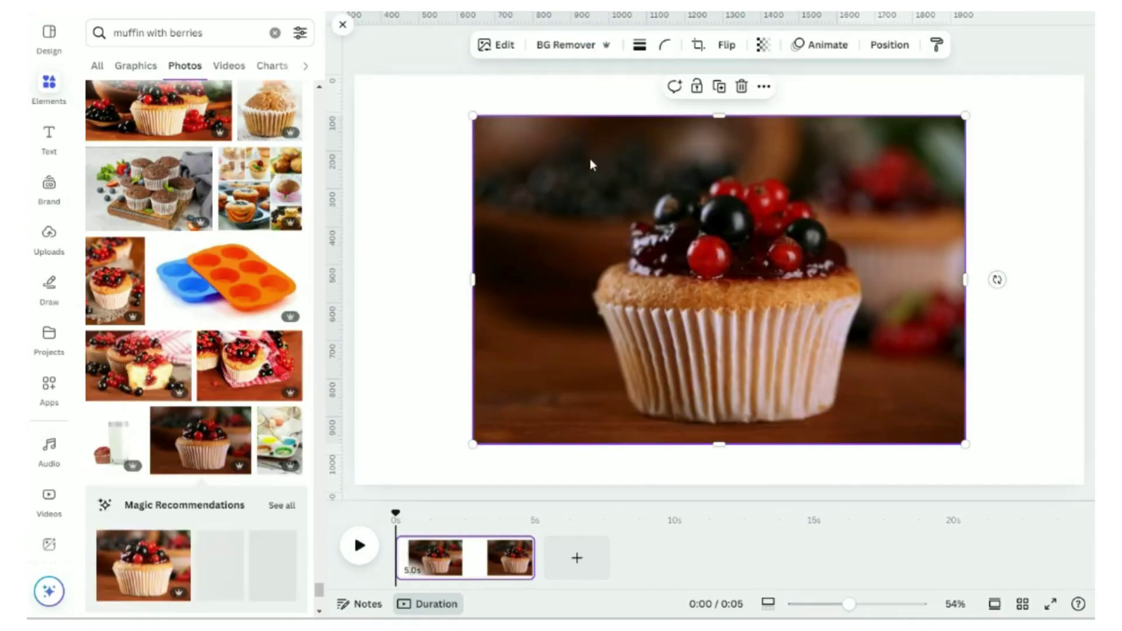
- Remove the background from the berry muffin photo and crop away the empty areas on both sides
left_click(565, 45)
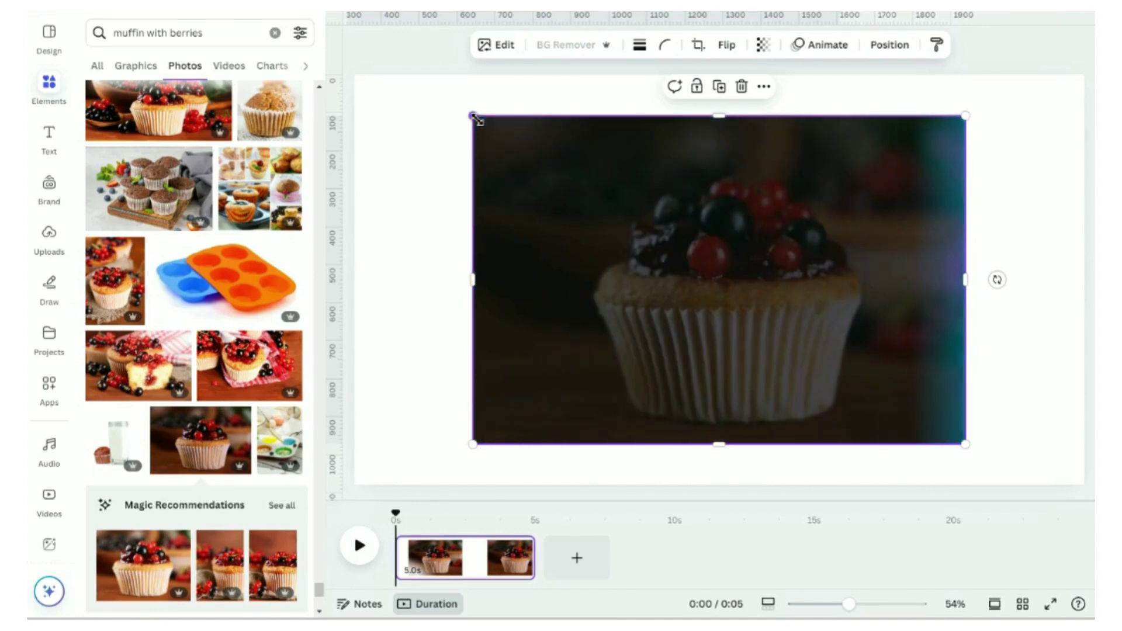
left_click_drag(473, 116, 533, 156)
left_click_drag(534, 295, 621, 300)
left_click_drag(964, 299, 882, 304)
- Shrink the muffin to about the cake's size and place it on the circle's left edge
left_click_drag(887, 158, 815, 403)
left_click_drag(668, 419, 601, 291)
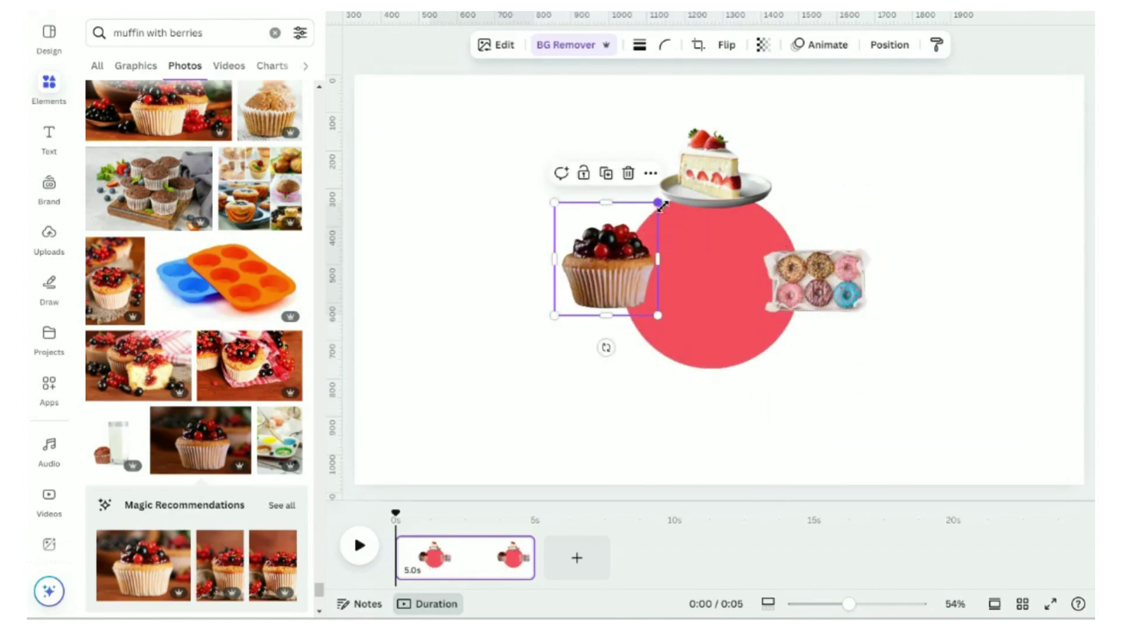
mouse_move(659, 204)
left_mouse_down()
mouse_move(647, 213)
mouse_move(654, 205)
left_mouse_up()
- Search the photo elements for "waffle", add the plated waffle with ice cream and berries, and remove its background
left_click(201, 30)
type("waffle")
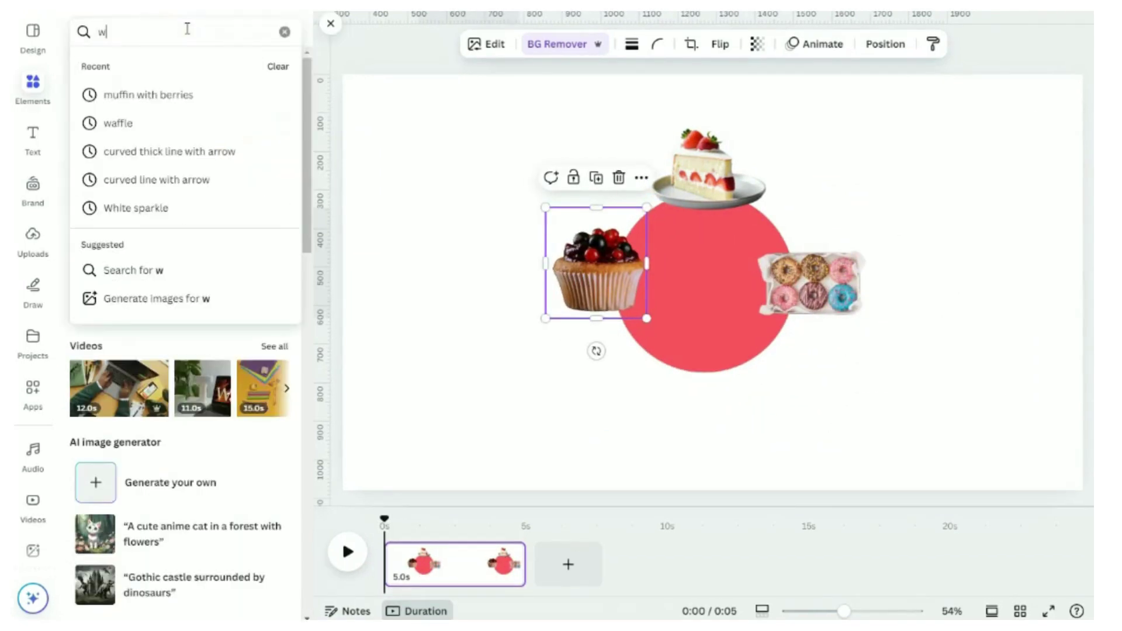
key("Return")
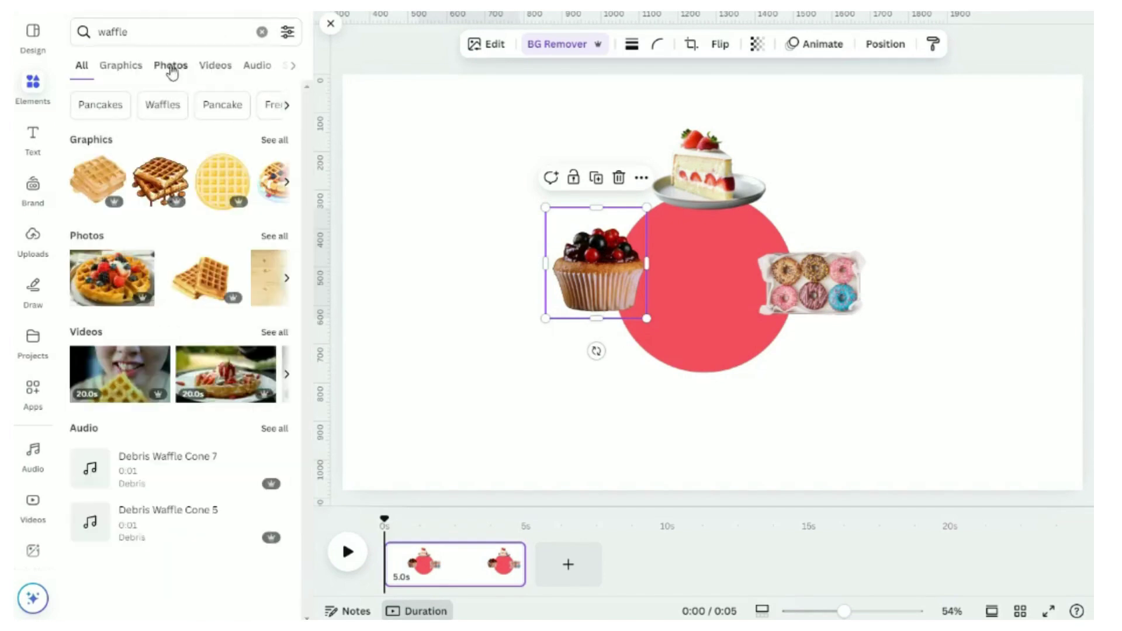
left_click(120, 66)
left_click(169, 66)
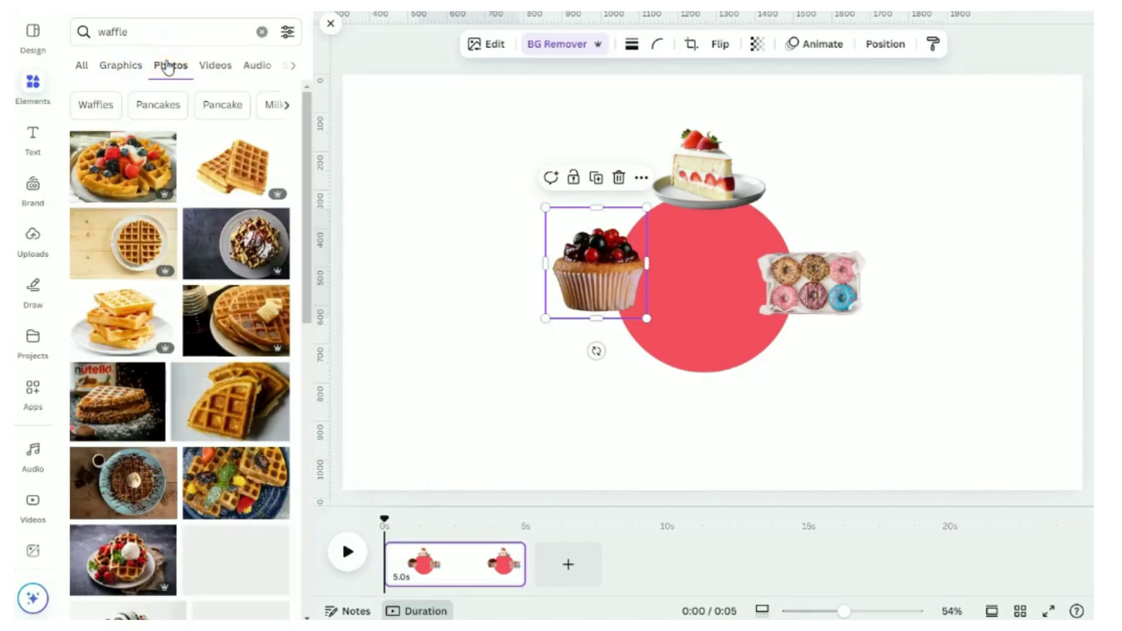
scroll(176, 351, "down", 2)
left_click(123, 490)
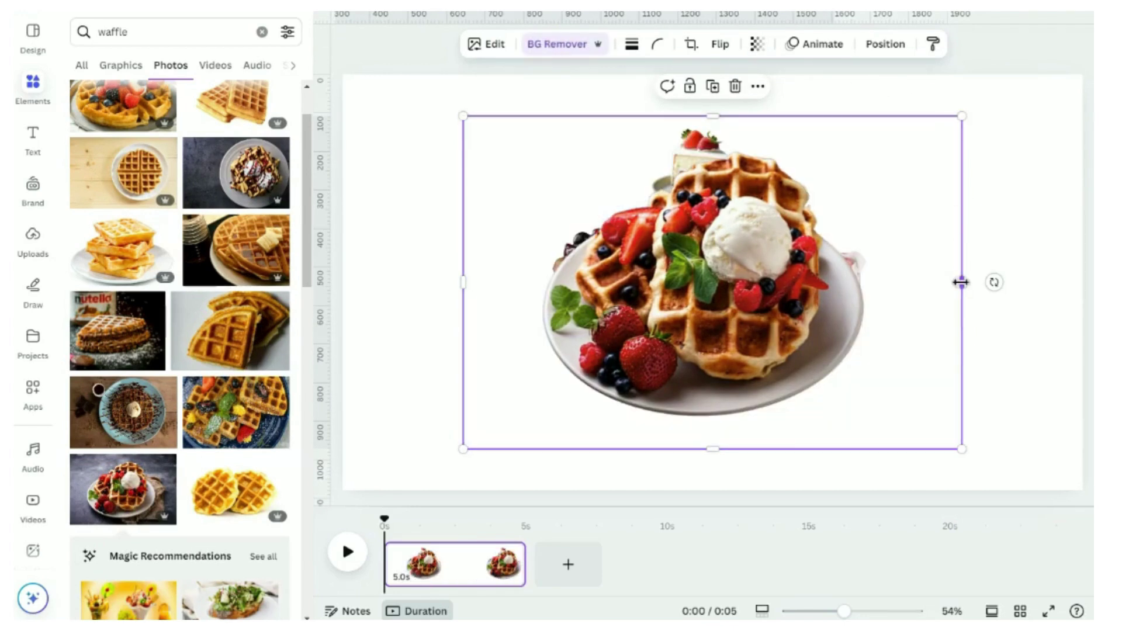
- Crop the empty sides of the waffle image and shrink it to match the other desserts
left_click_drag(962, 283, 879, 286)
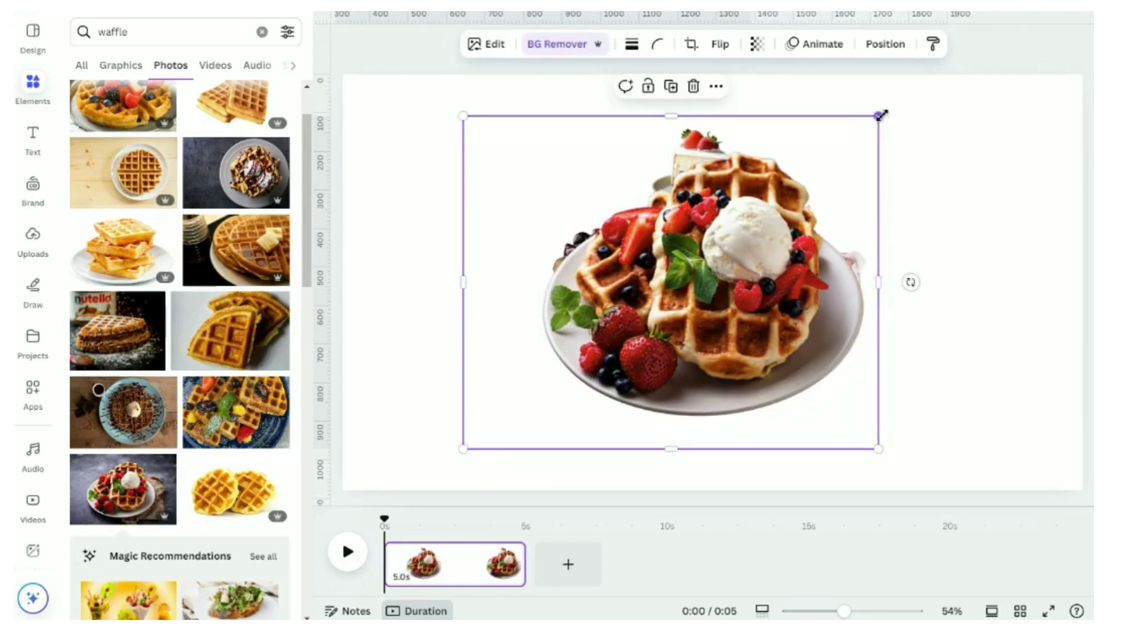
left_click_drag(882, 115, 869, 124)
left_click_drag(462, 286, 534, 278)
left_click_drag(534, 123, 759, 343)
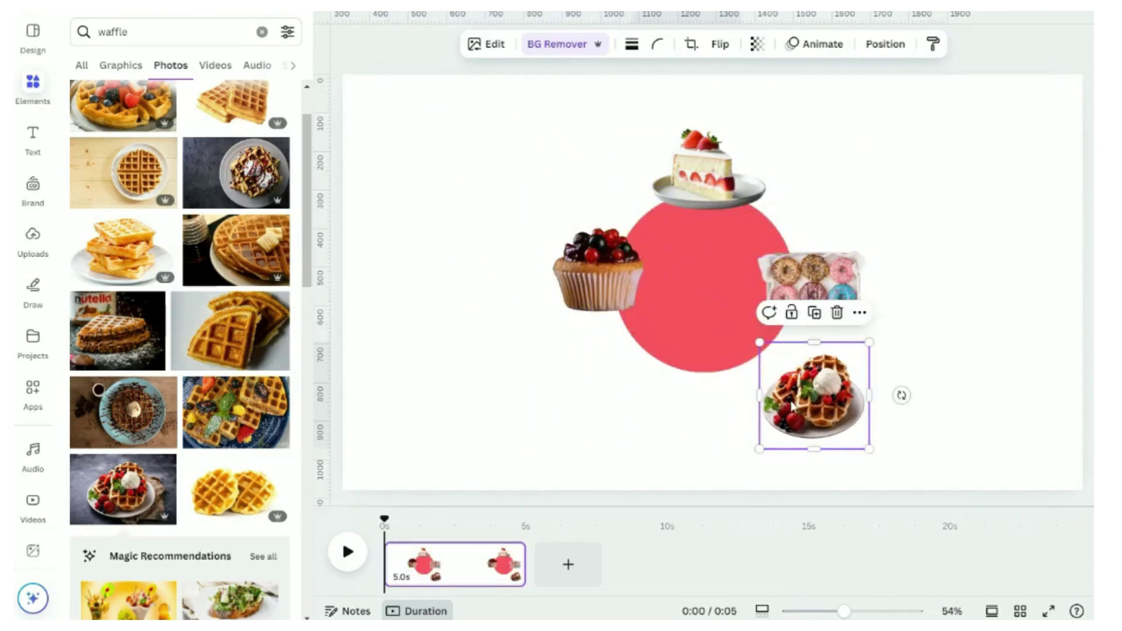
- Place the waffle on the circle's bottom edge and nudge the donut box slightly upward
left_click_drag(792, 406, 679, 384)
left_click(815, 263)
left_click_drag(814, 263, 814, 258)
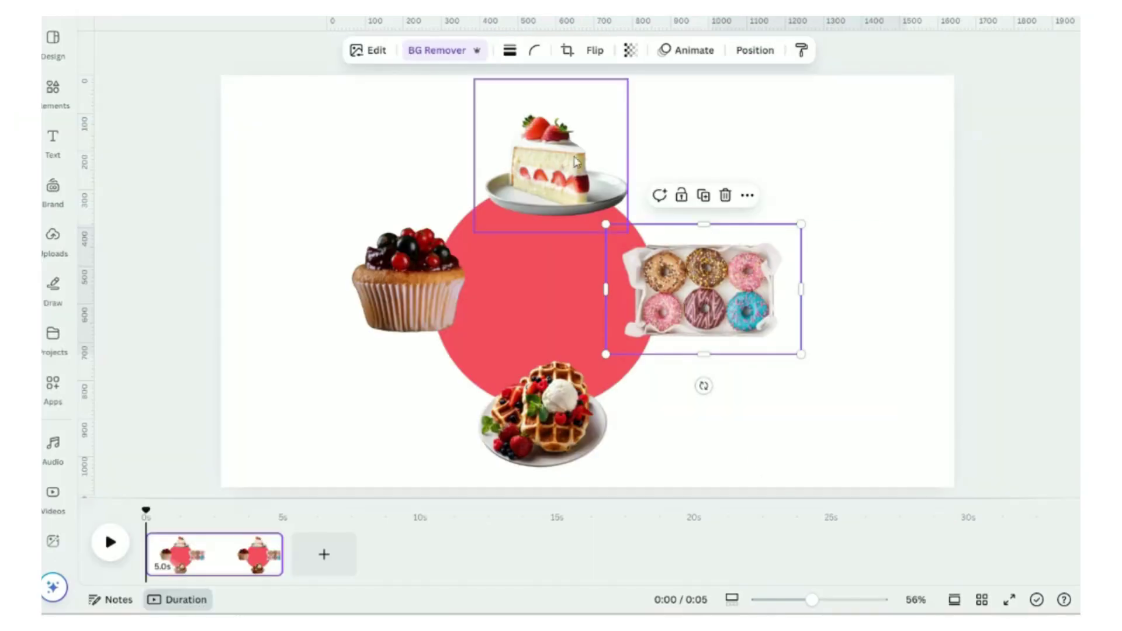
- Rotate the cake slice to -90° and reposition it on the circle's top edge
left_click(573, 146)
left_click_drag(658, 155, 555, 90)
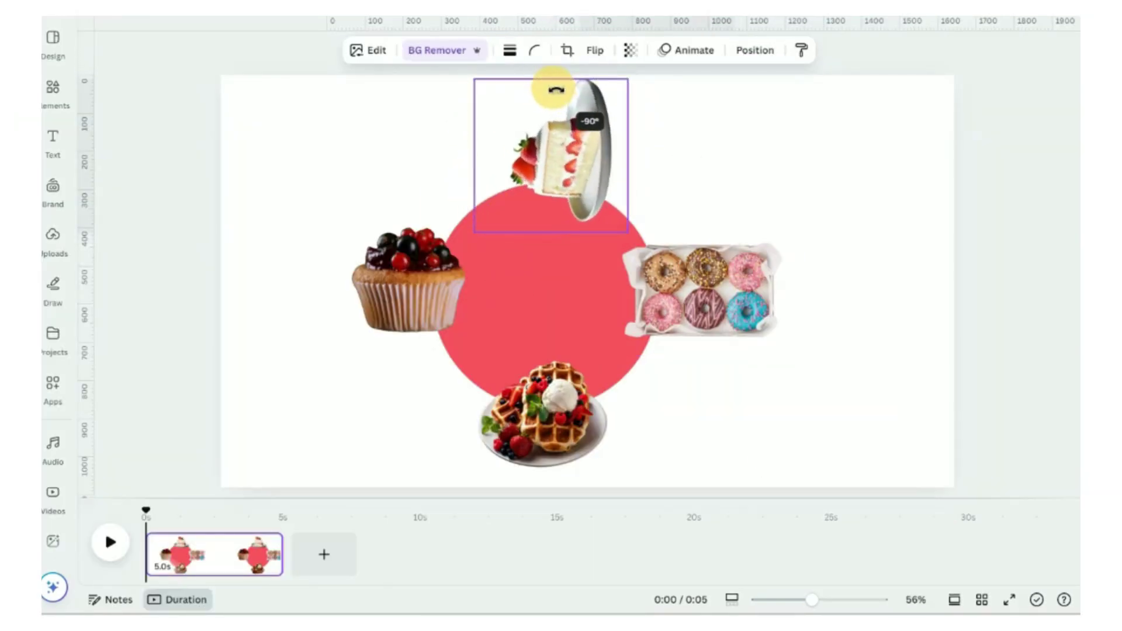
left_click_drag(592, 163, 563, 170)
- Turn the muffin upside down and move it closer against the circle's left edge
left_click(418, 292)
left_click_drag(406, 373, 411, 157)
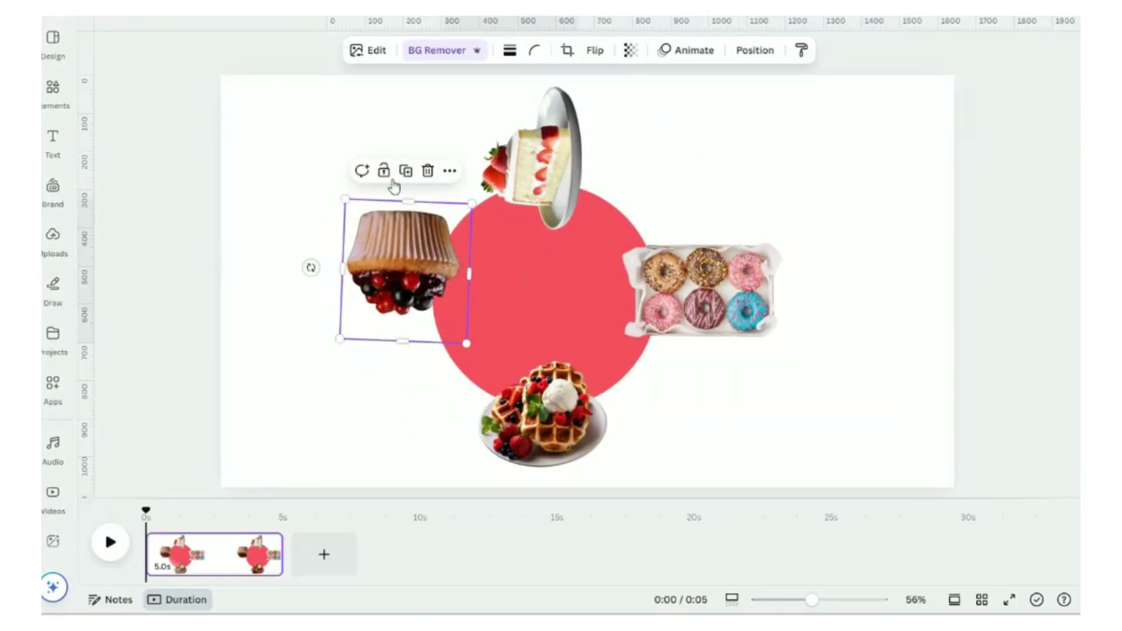
left_click_drag(311, 267, 315, 279)
left_click_drag(429, 239, 449, 263)
- Rotate the waffle plate about a quarter turn clockwise on the circle's bottom edge
left_click(543, 409)
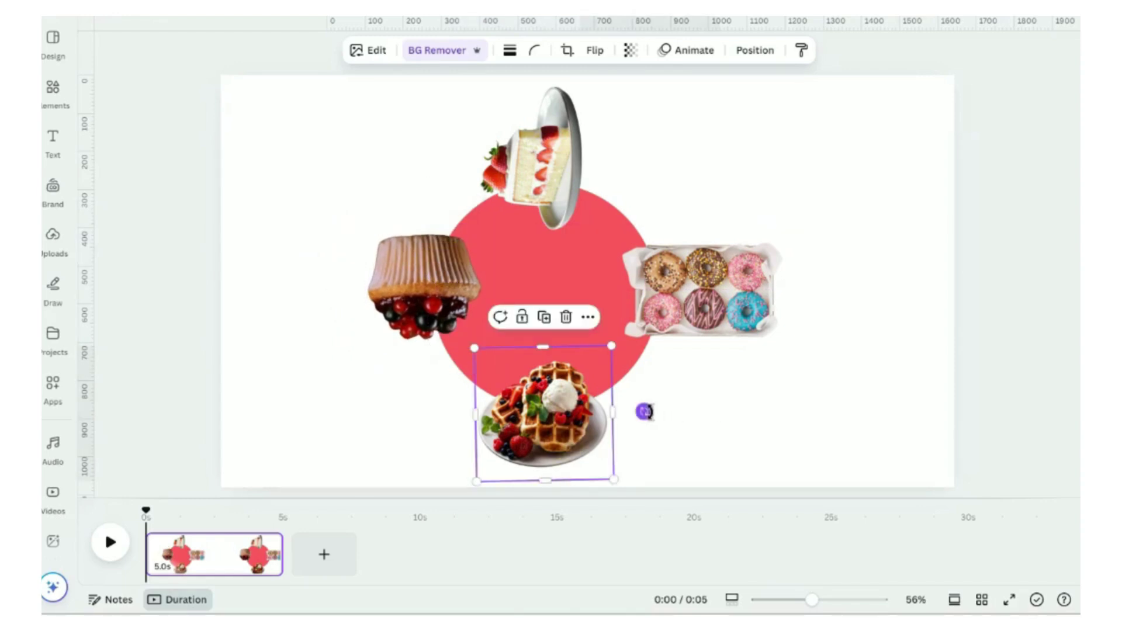
left_click_drag(645, 412, 446, 418)
- Select the circle and all four desserts and group them
left_click(358, 100)
key("ctrl+a")
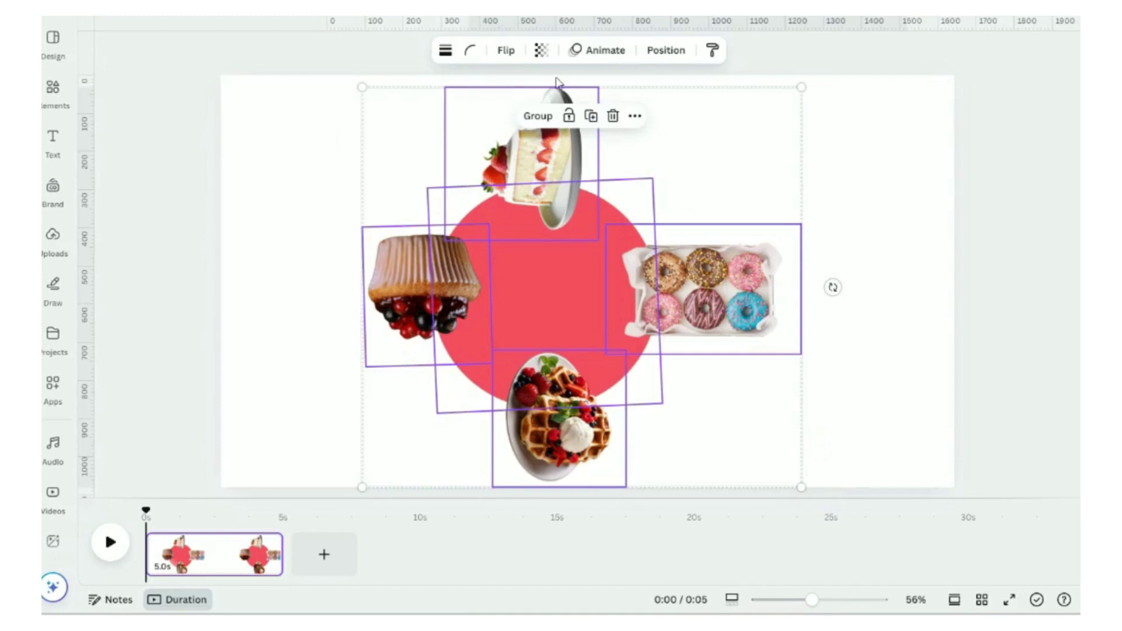
left_click(538, 120)
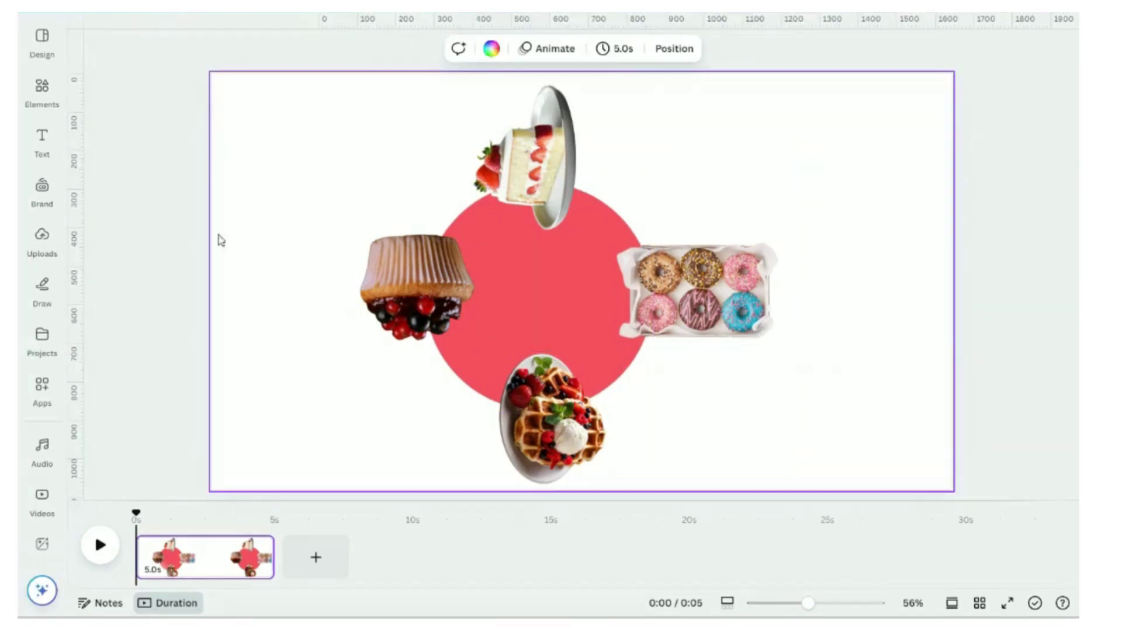
- Download the dessert wheel design as a PNG with a transparent background
left_click(76, 16)
left_click(110, 308)
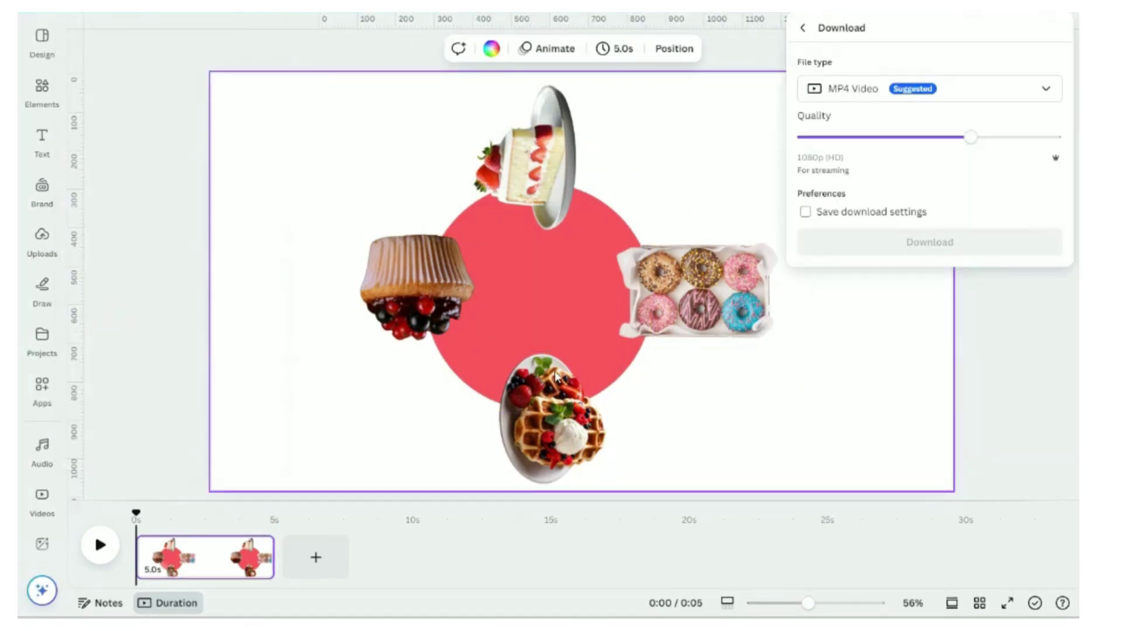
left_click(959, 91)
left_click(944, 166)
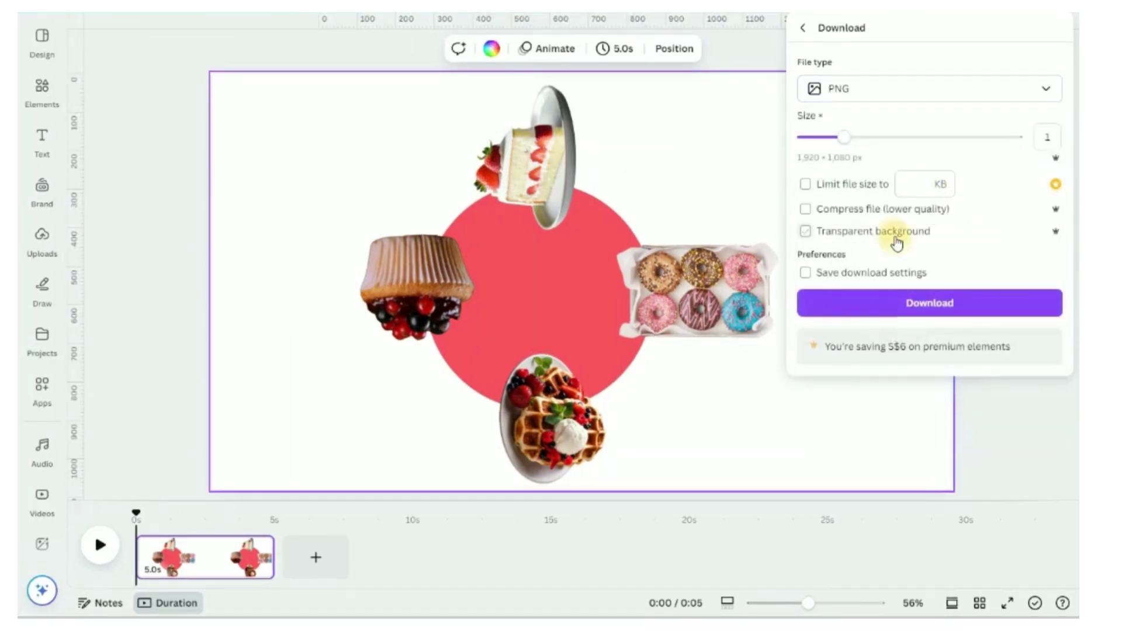
left_click(911, 312)
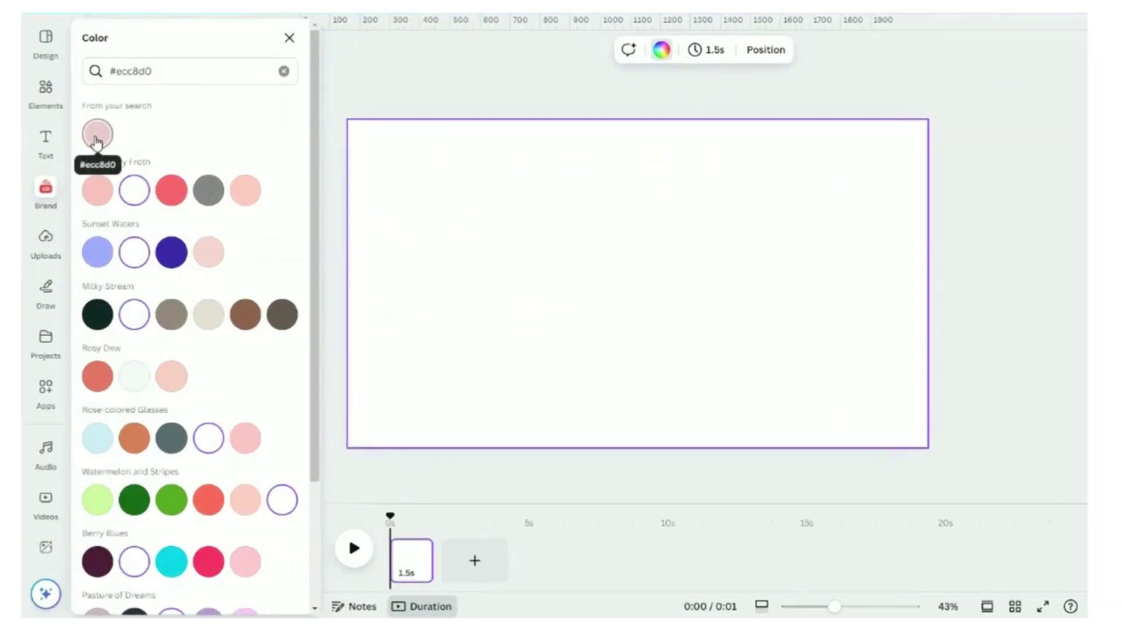
- Set the blank 1.5-second page's background color to #ecc8d0
left_click(97, 136)
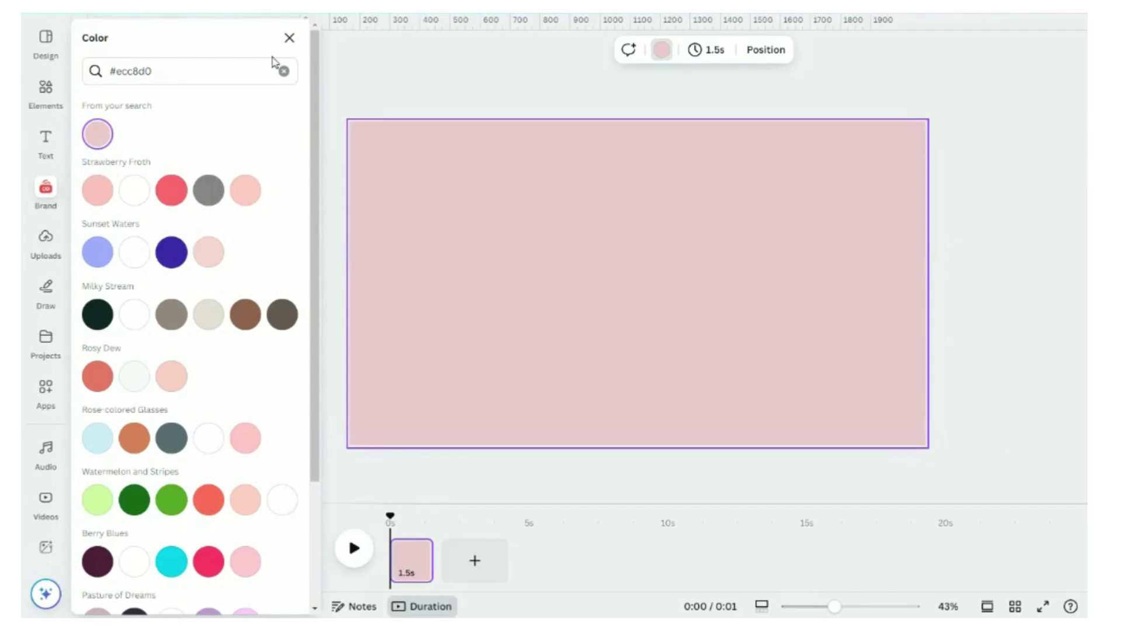
left_click(290, 39)
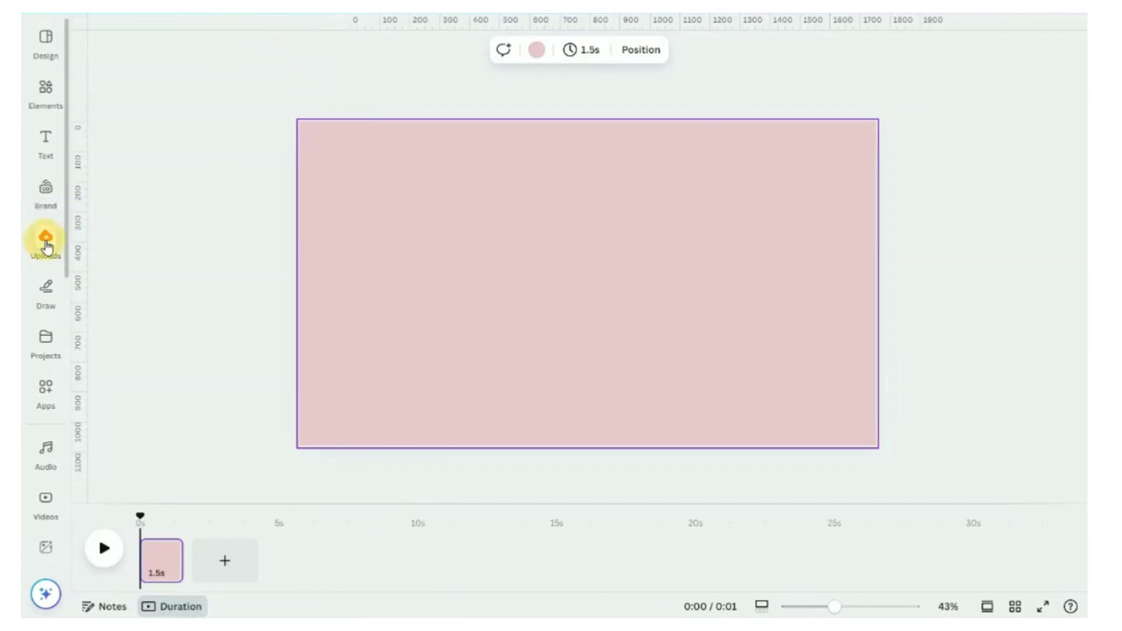
- Upload the exported dessert wheel PNG and add it to the pink page
left_click(46, 244)
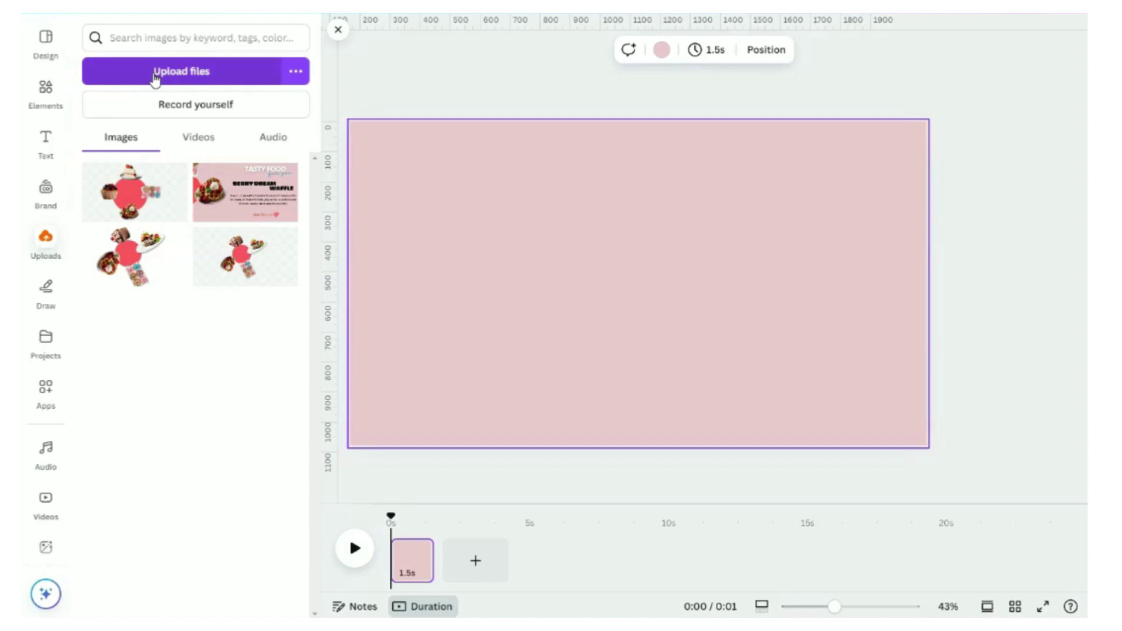
left_click(155, 79)
left_click(909, 446)
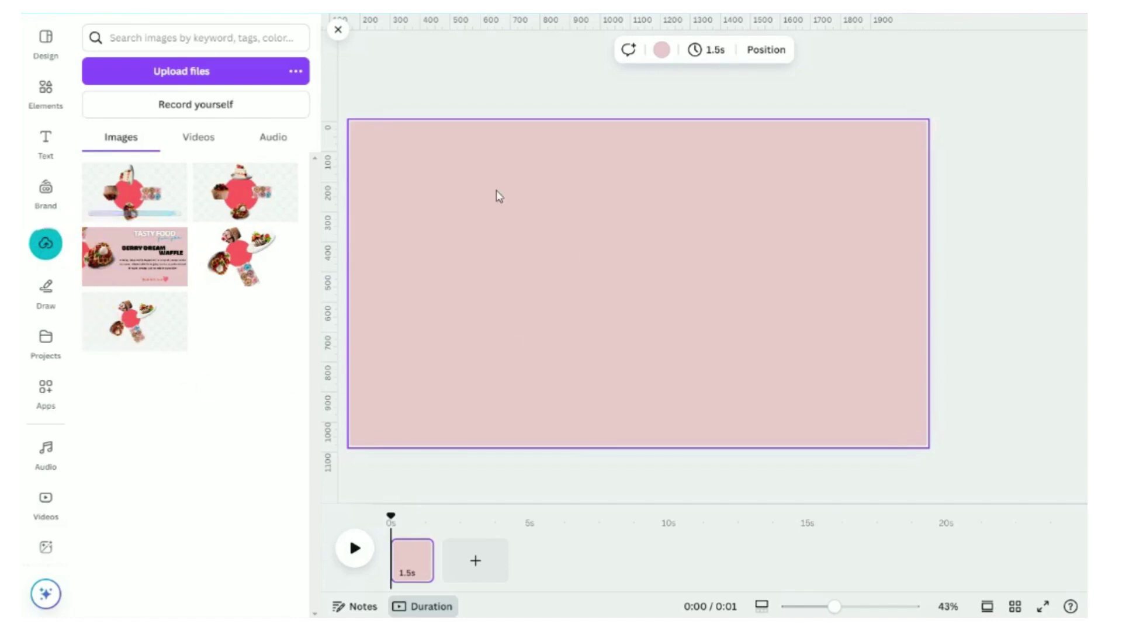
left_click(139, 202)
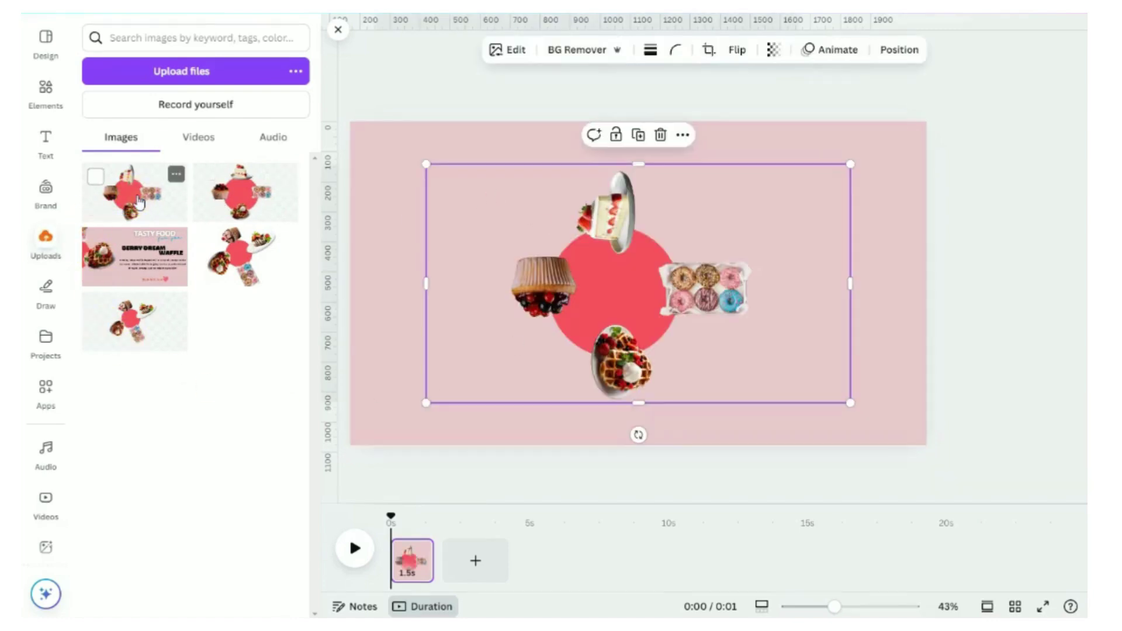
left_click(338, 29)
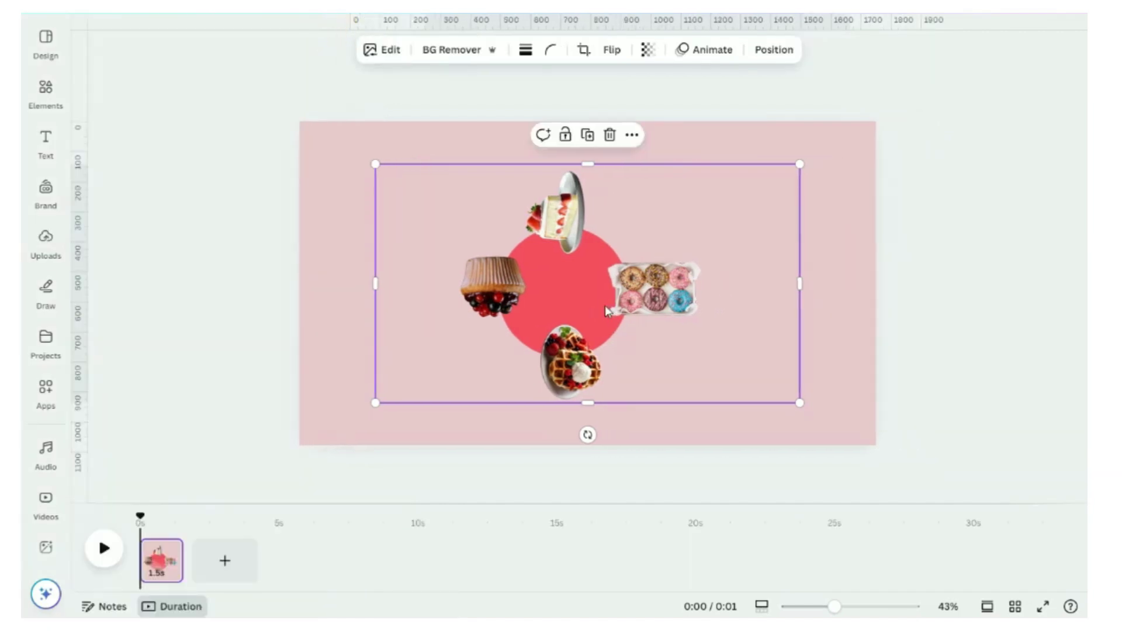
- Move the dessert wheel image slightly up on the page and crop the empty space off its left and right sides
left_click_drag(603, 302, 596, 268)
left_click_drag(798, 246, 711, 250)
left_click_drag(369, 251, 426, 251)
- Enlarge the dessert wheel and shift it past the page's left edge so that mainly the donuts and the circle's right part show
left_click_drag(717, 370, 821, 501)
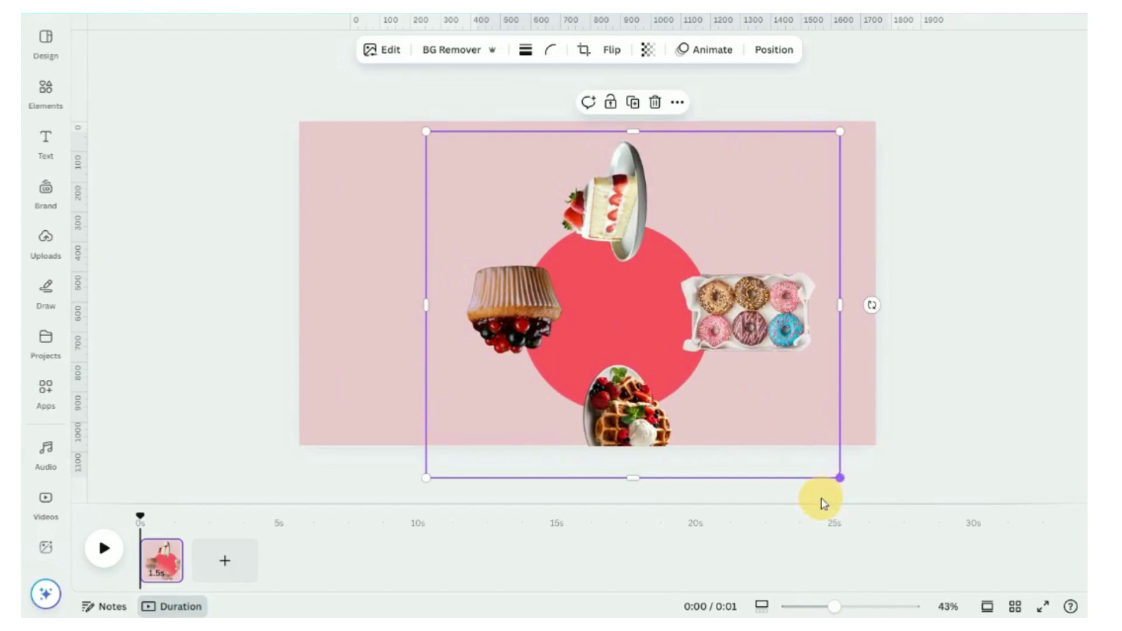
left_click_drag(662, 377, 590, 351)
left_click_drag(770, 458, 912, 558)
left_click_drag(681, 376, 373, 269)
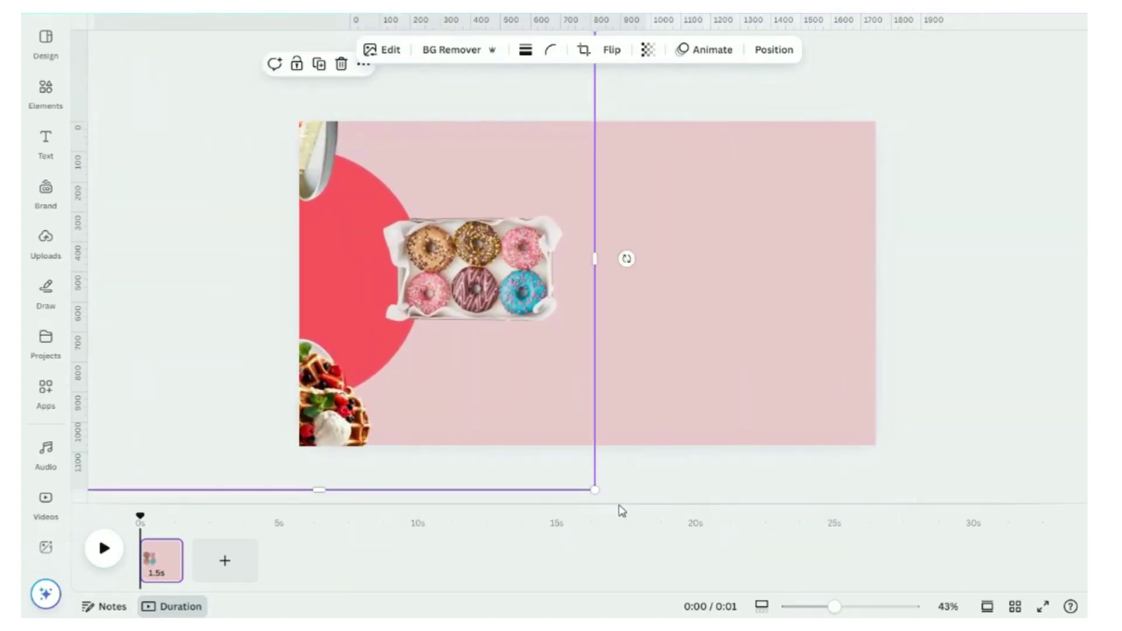
left_click_drag(598, 490, 634, 521)
left_click_drag(573, 354, 492, 353)
left_click_drag(834, 607, 824, 606)
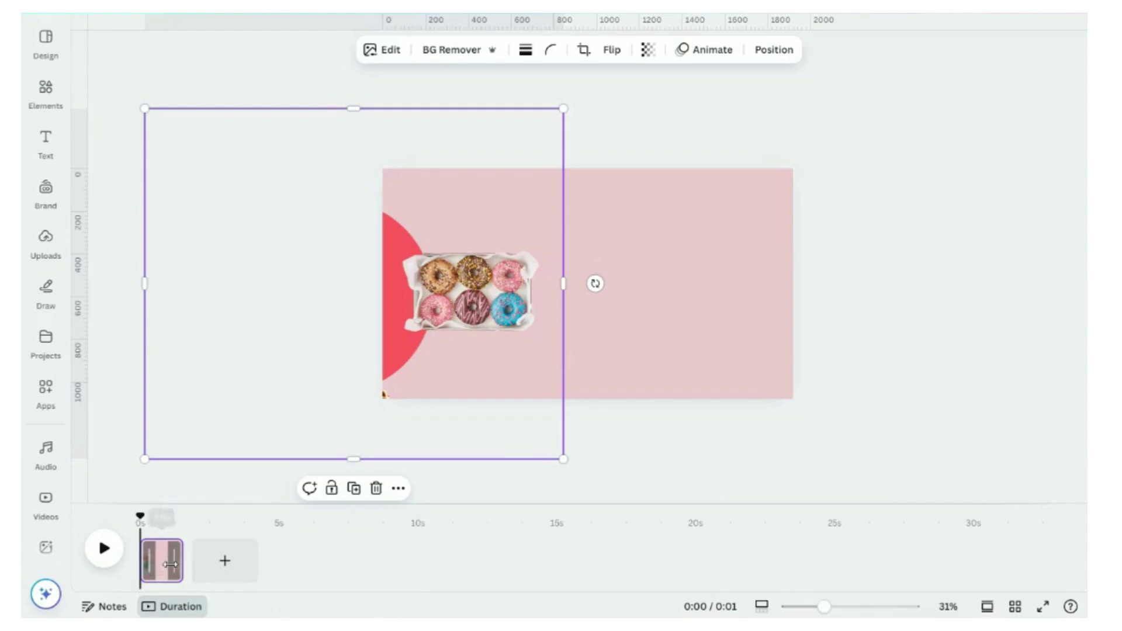
- Duplicate the donut page and rotate the wheel on the copy until the strawberry cake slice sits upright on the page
right_click(160, 557)
left_click(233, 341)
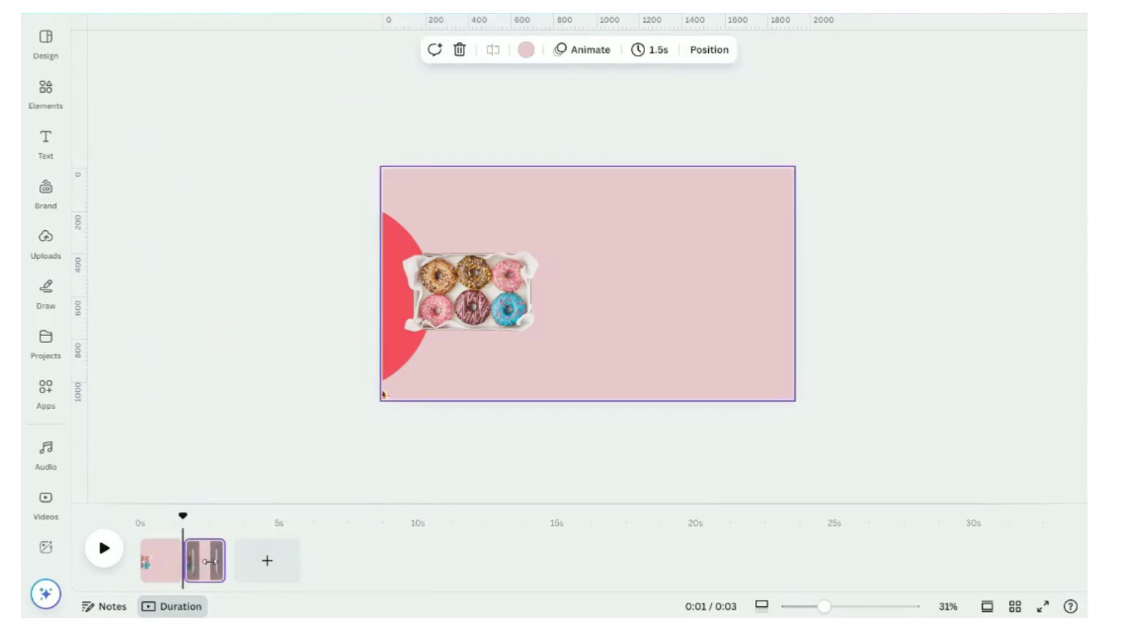
left_click(501, 315)
left_click_drag(606, 286, 354, 519)
- Duplicate the cake page and rotate its wheel so that the berry muffin sits upright on the page
right_click(205, 559)
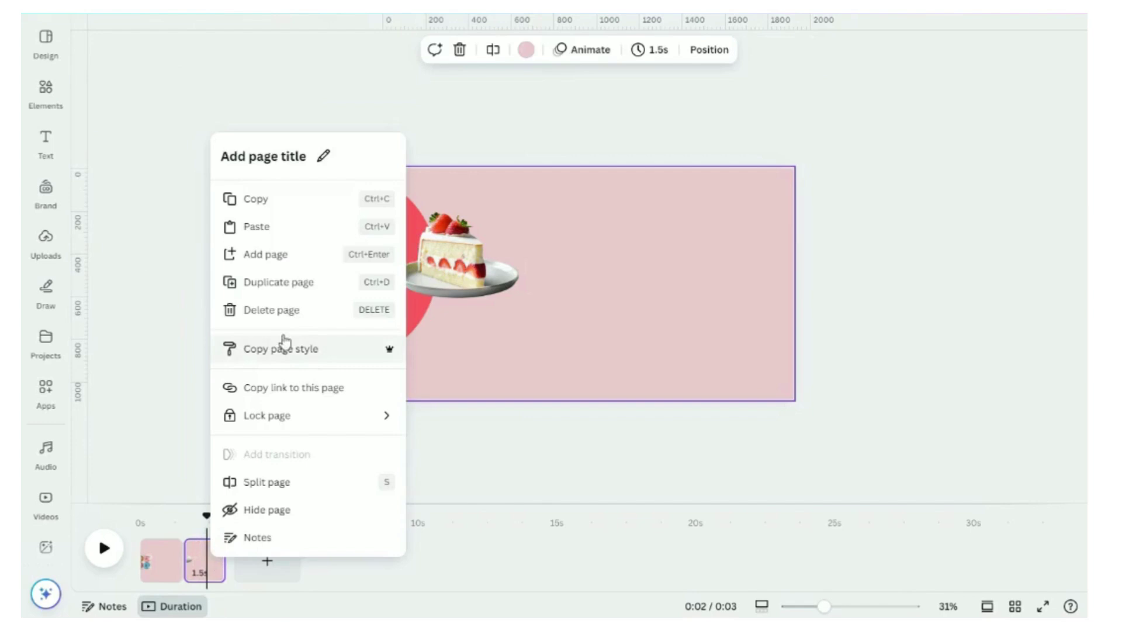
left_click(288, 286)
left_click(473, 358)
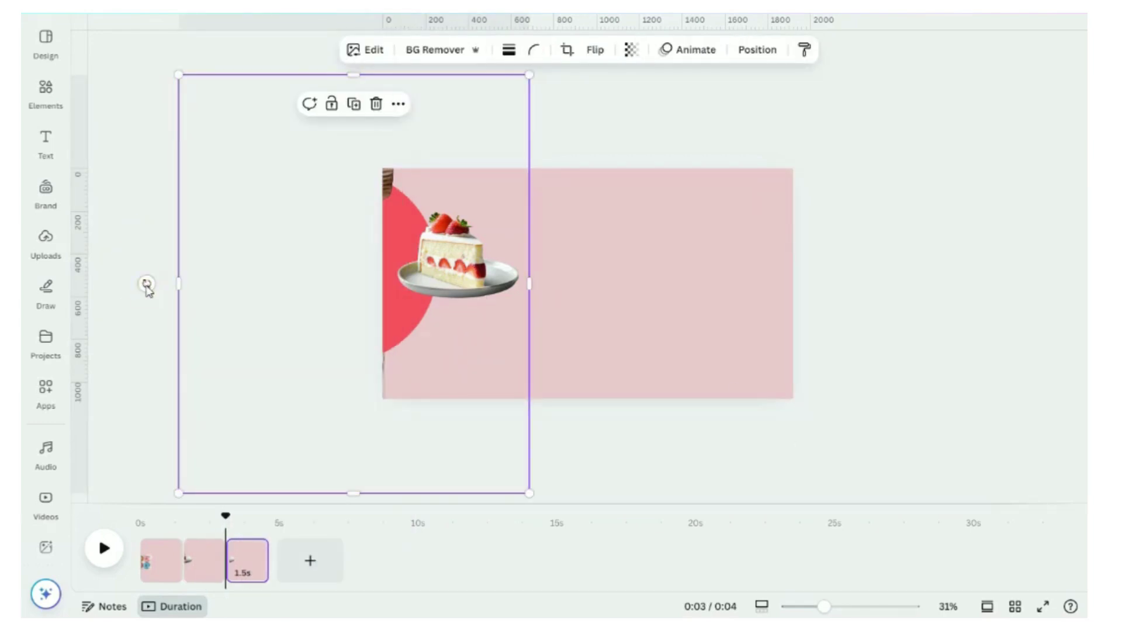
left_click_drag(147, 284, 357, 251)
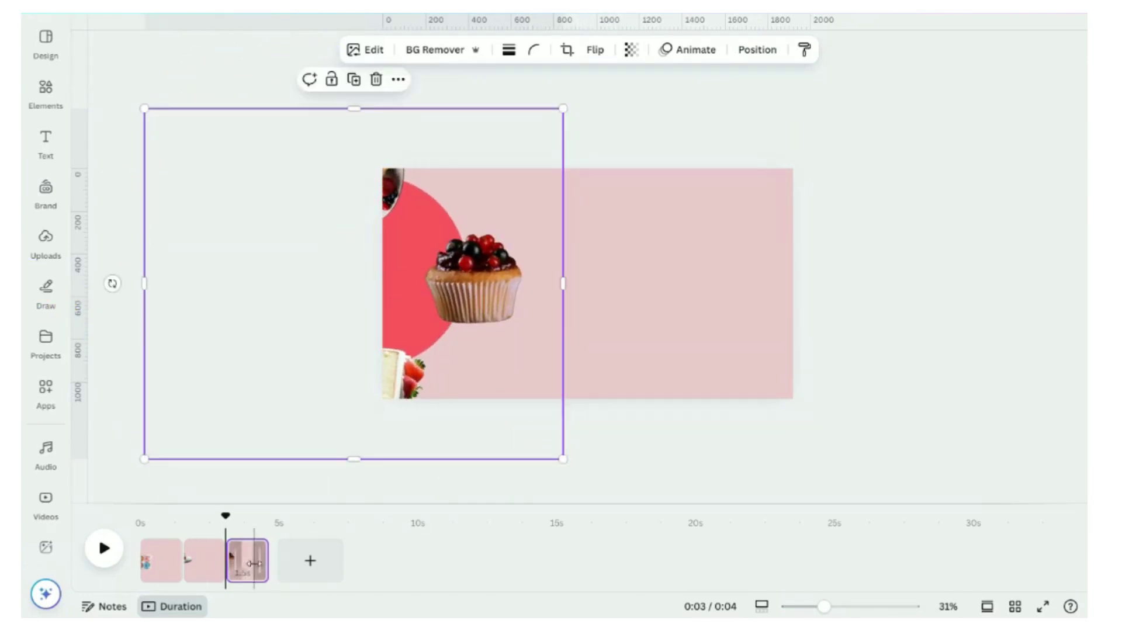
- Duplicate the muffin page and rotate its wheel so that the waffles face the page
right_click(243, 168)
left_click(324, 319)
left_click(314, 316)
left_click_drag(113, 285, 343, 151)
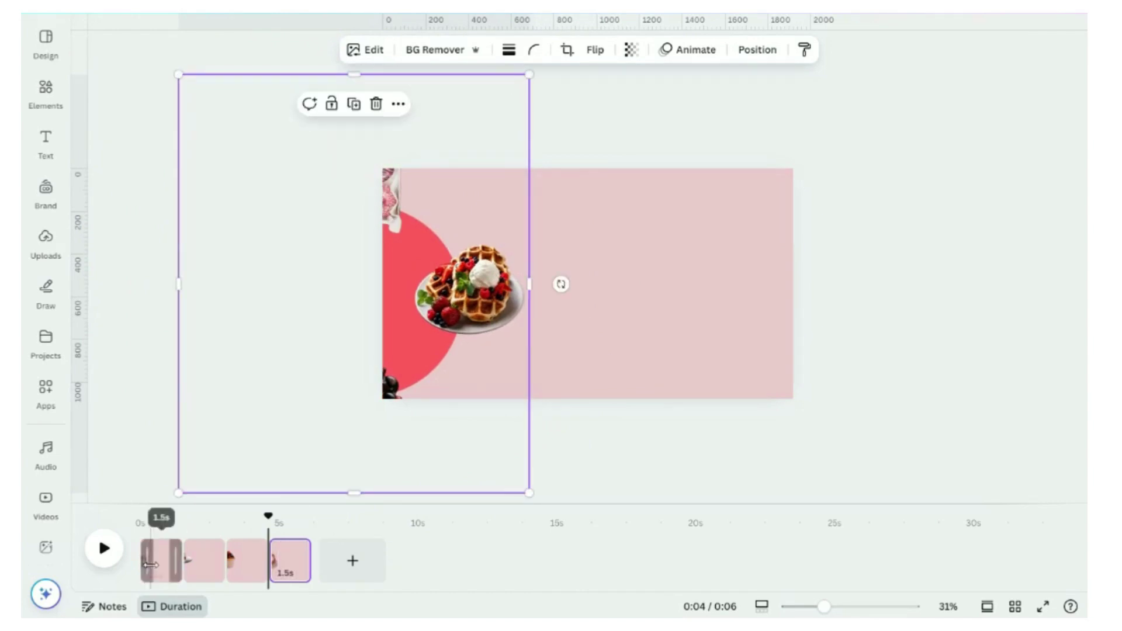
- Add a 0.5-second Match & Move transition after the first page and apply it between all pages
left_click(680, 363)
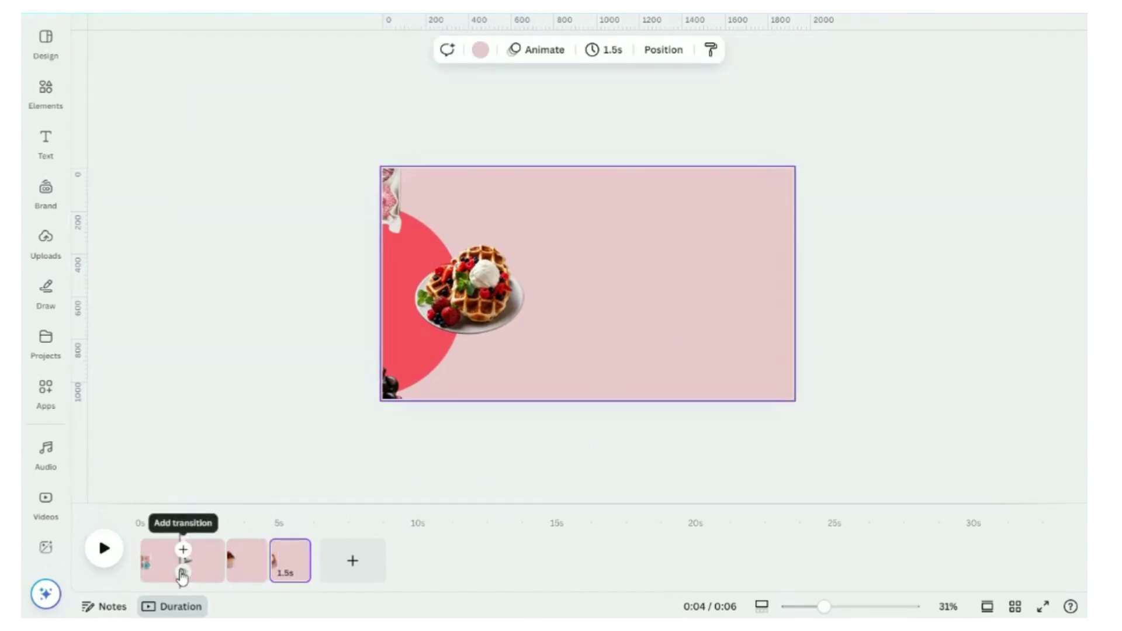
left_click(183, 576)
left_click(182, 576)
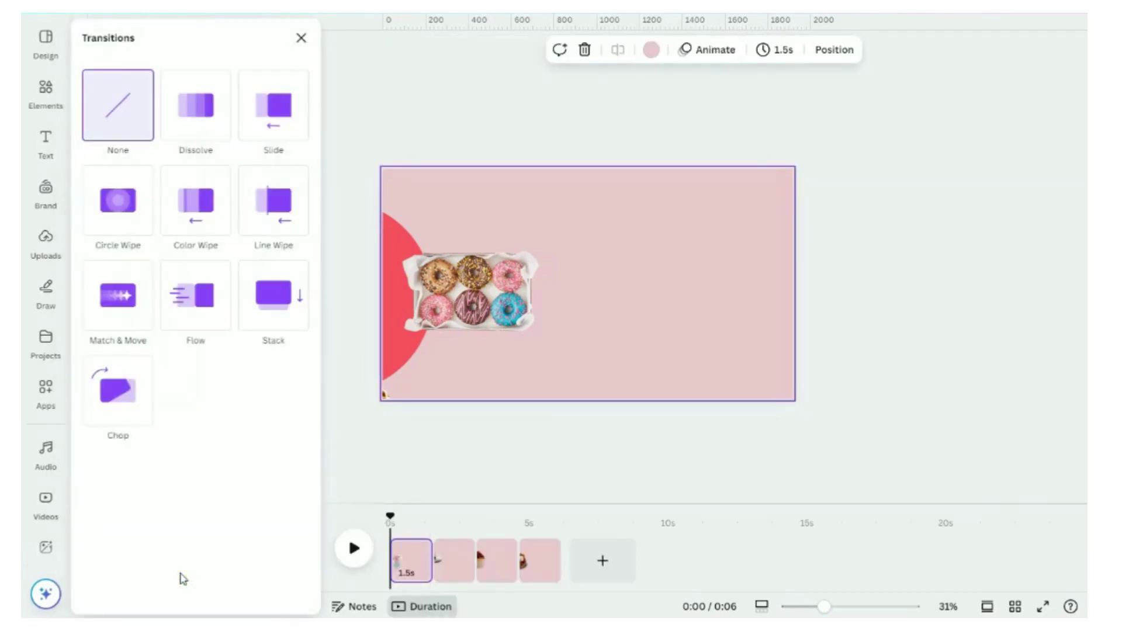
left_click(118, 296)
left_click(183, 591)
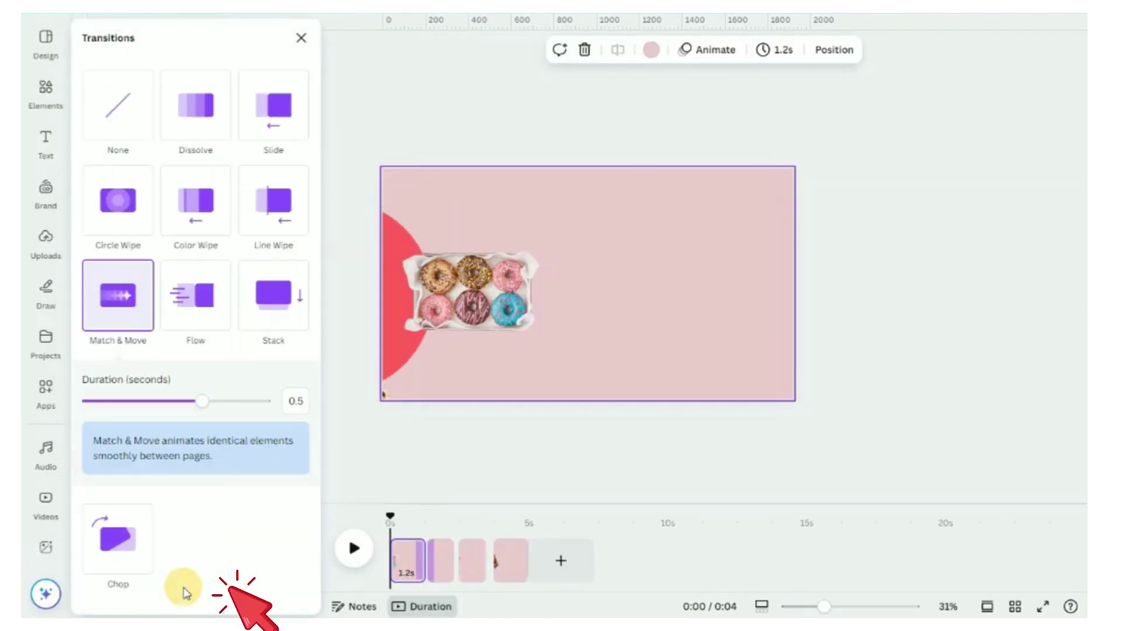
left_click(301, 40)
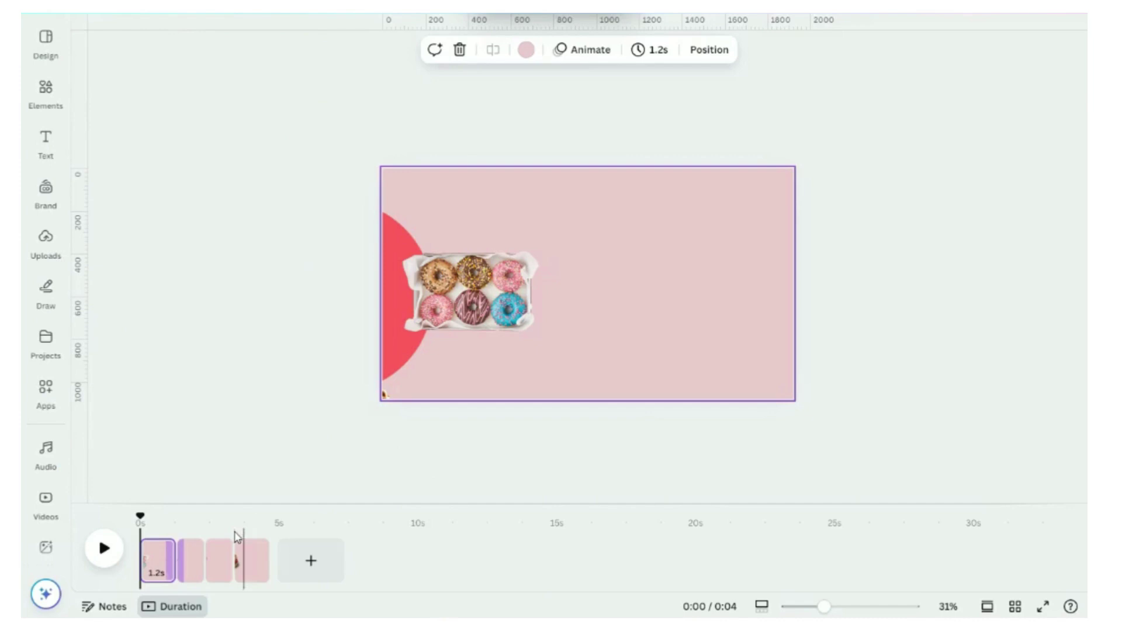
- Preview the animation, then lengthen the first page to 1.5 seconds and apply that timing to all pages
left_click(104, 555)
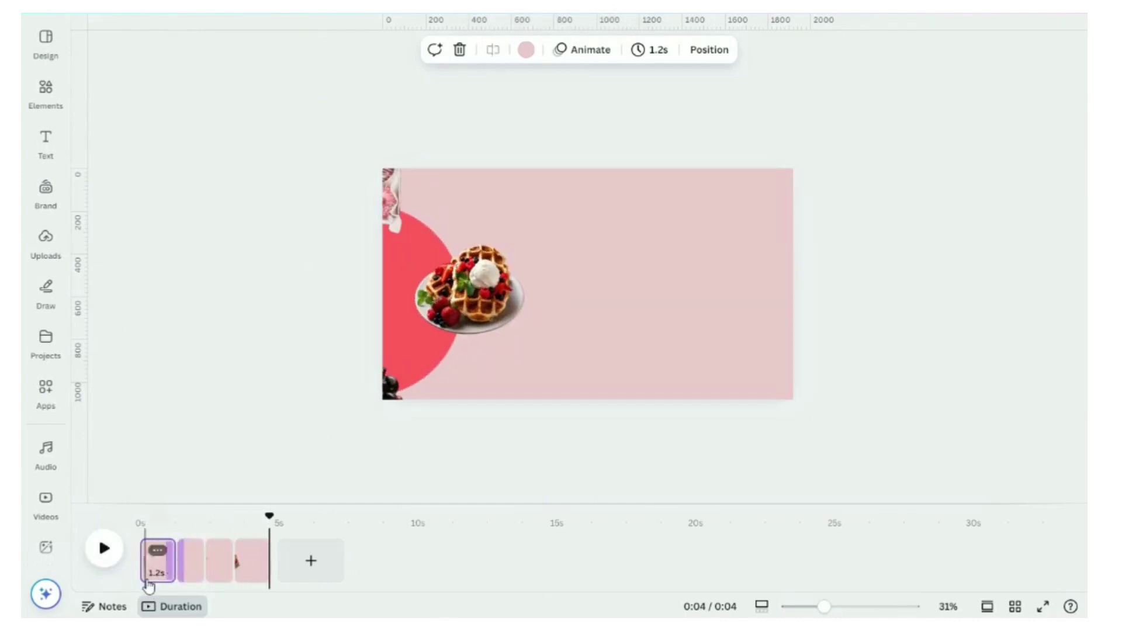
left_click_drag(172, 561, 180, 561)
left_click(658, 52)
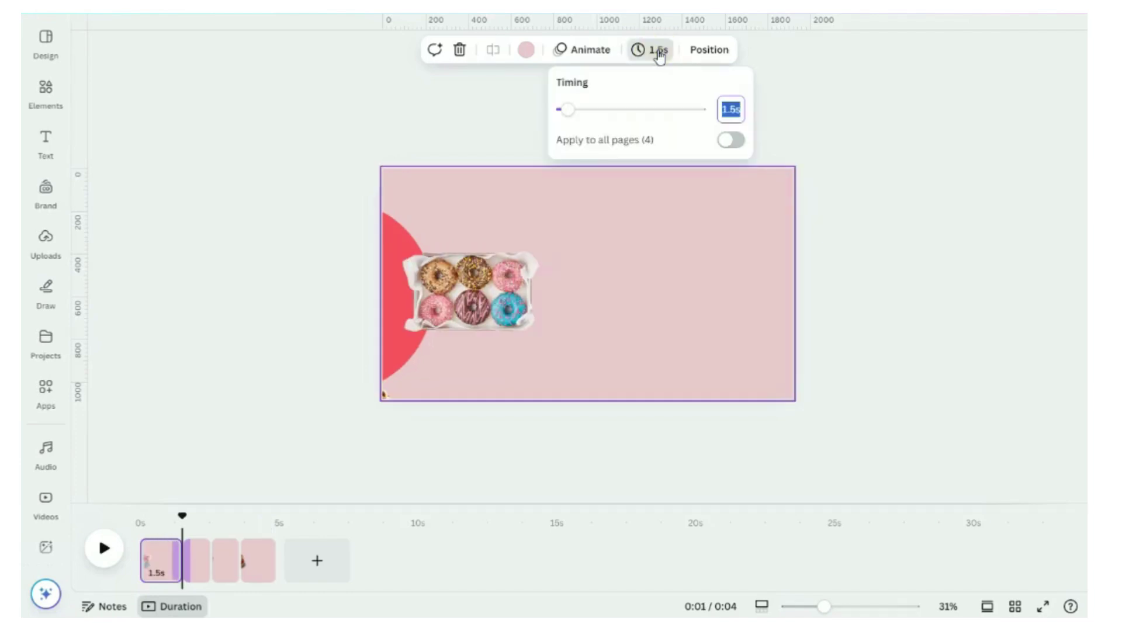
left_click(732, 141)
left_click(274, 367)
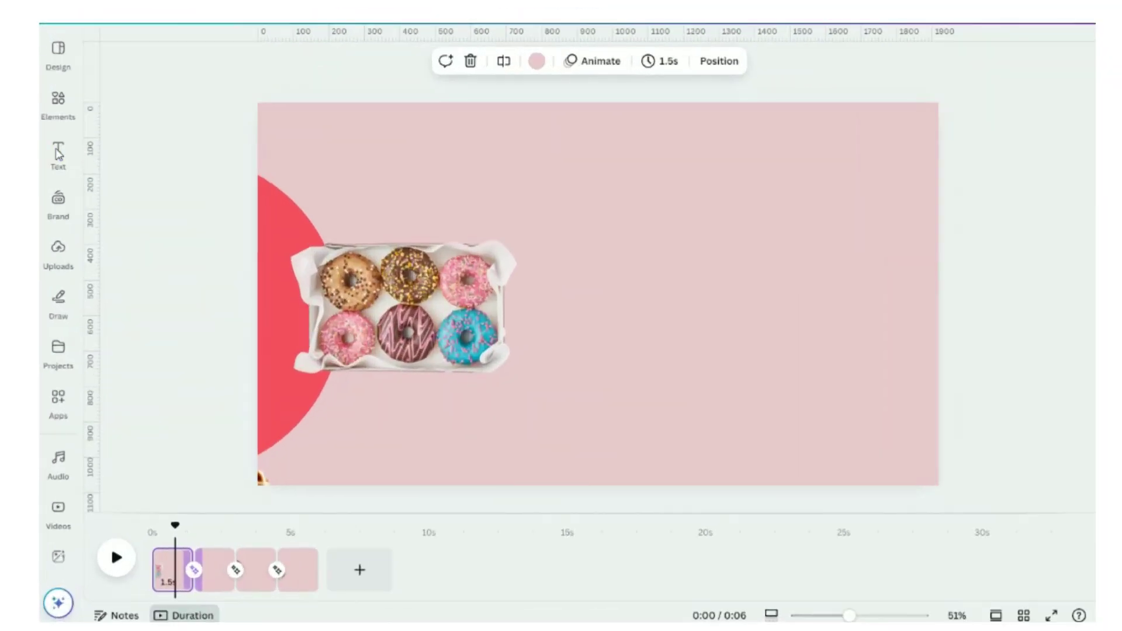
- Add a subheading text box at the upper right of the first page reading "TASTY FOOD"
left_click(57, 151)
left_click_drag(203, 294, 870, 127)
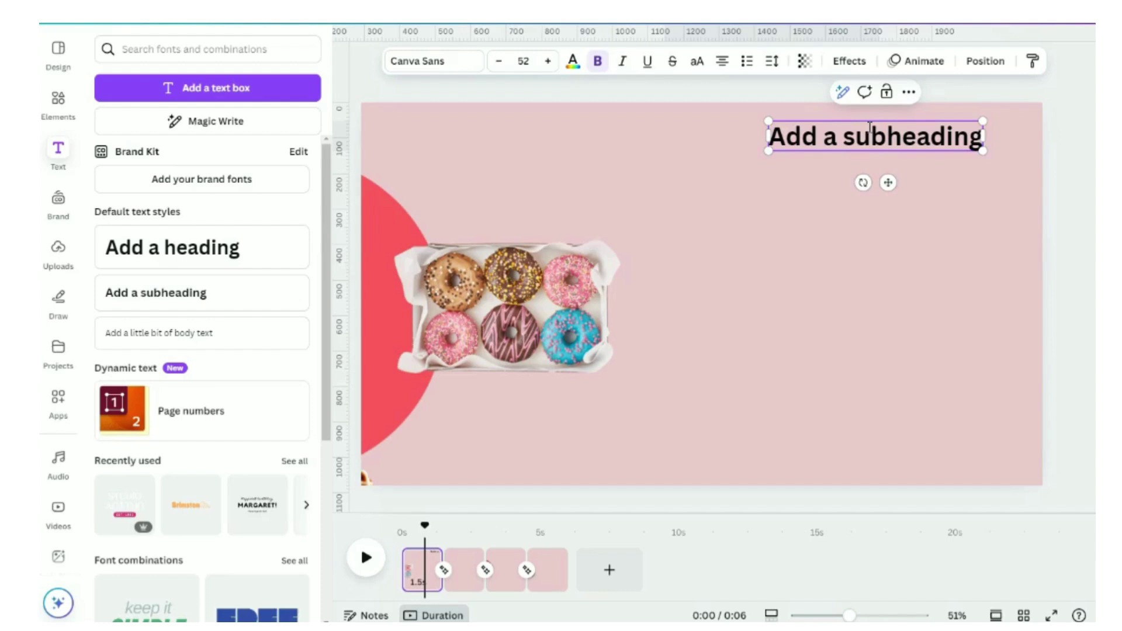
key("BackSpace")
type("TASTY FOOD")
- Set the "TASTY FOOD" text in the Open Sans Condensed font at size 103
left_click(432, 61)
type("open san extra")
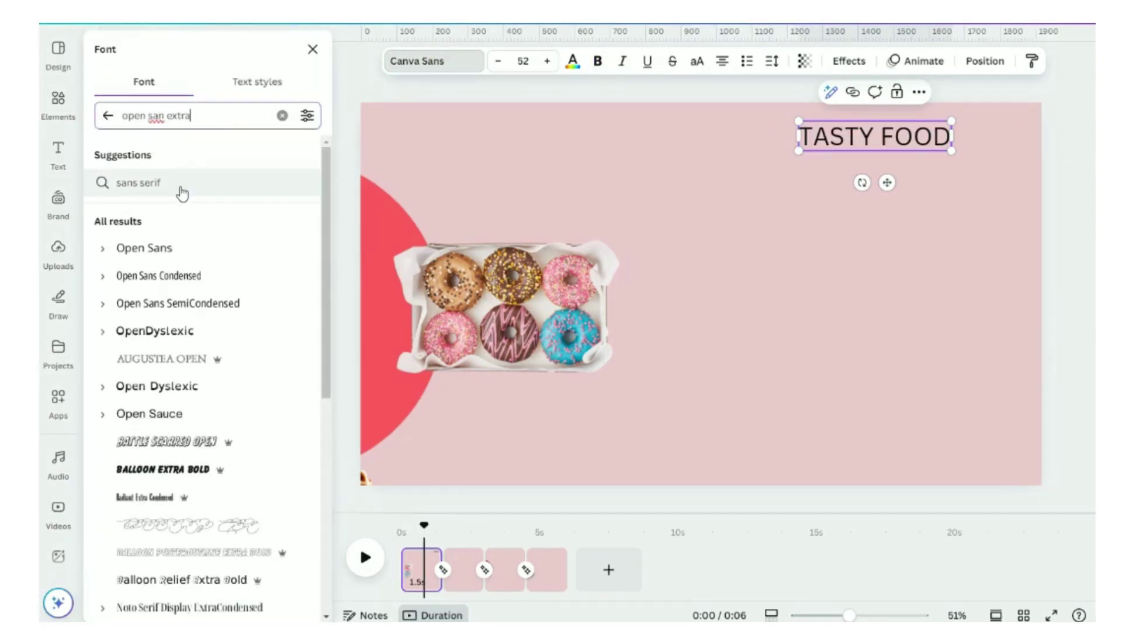
left_click(187, 246)
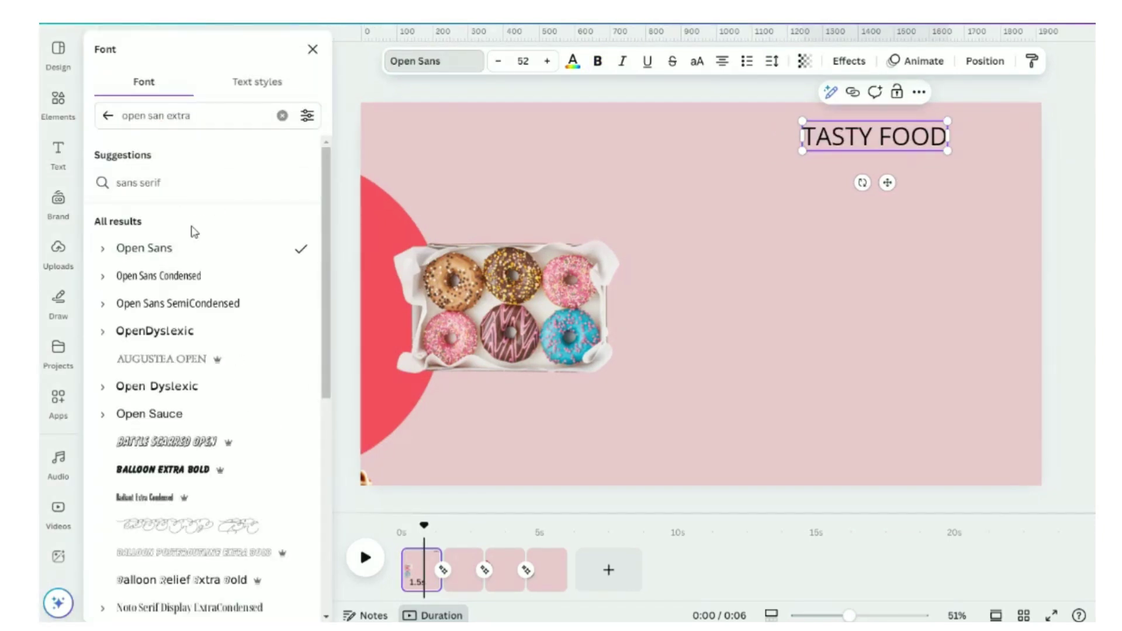
left_click(203, 117)
key("BackSpace")
key("BackSpace")
key("BackSpace")
key("BackSpace")
key("BackSpace")
key("BackSpace")
left_click(223, 283)
left_click(523, 60)
type("103")
key("Return")
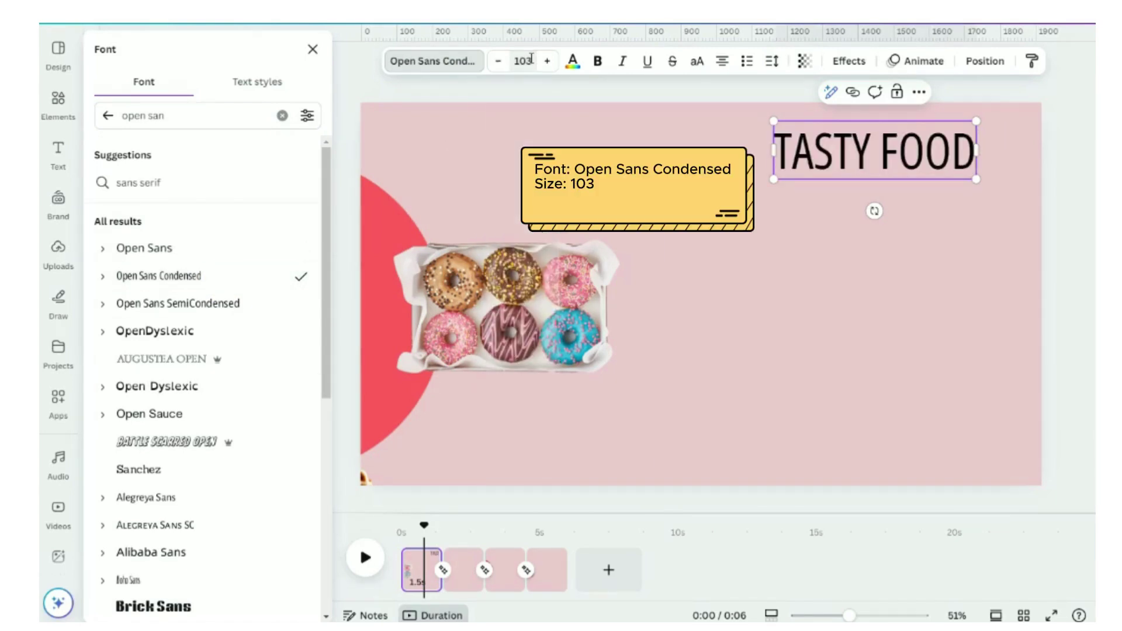
- Make the "TASTY FOOD" text bold and color it white
scroll(245, 398, "down", 4)
type("s")
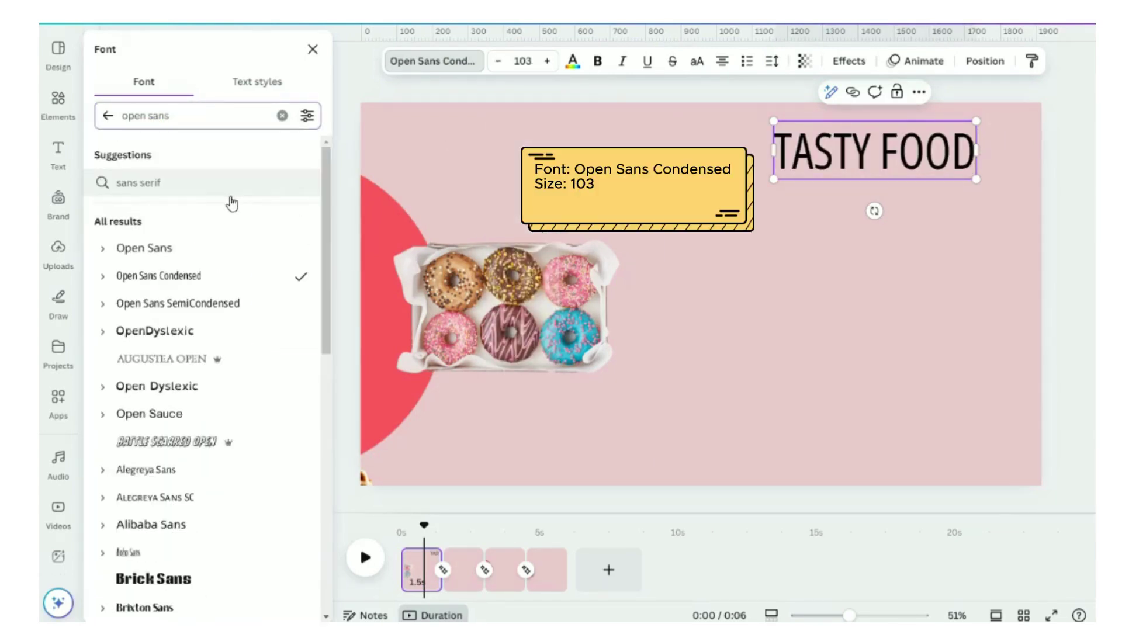
key("ctrl+b")
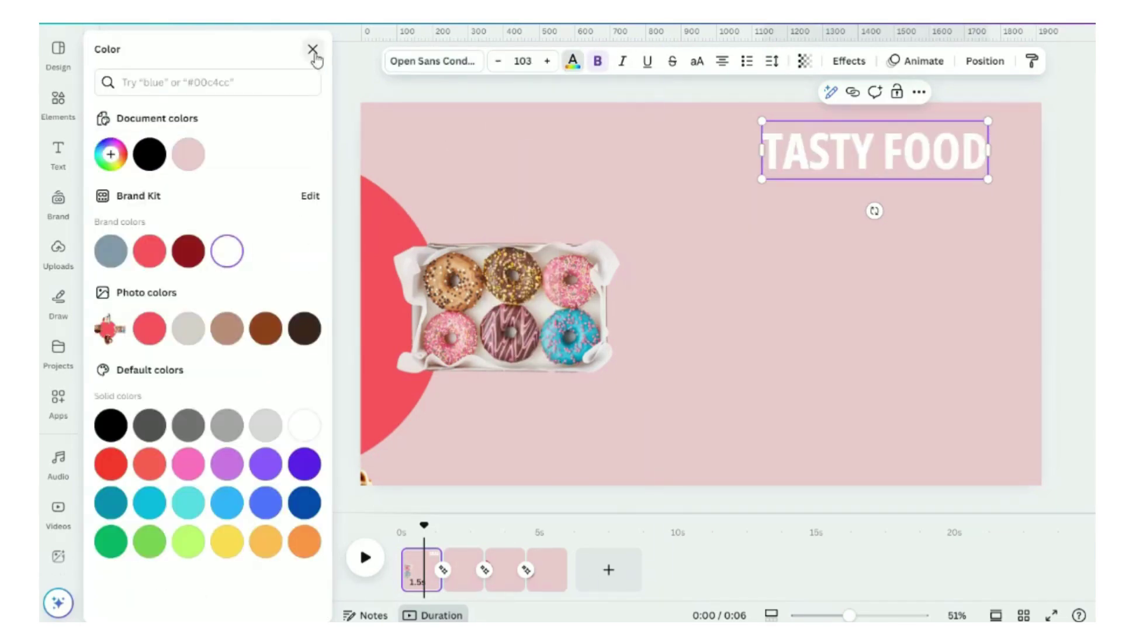
- Add a "for you" subheading just below "TASTY FOOD" and set it in the Halimum font
left_click(58, 152)
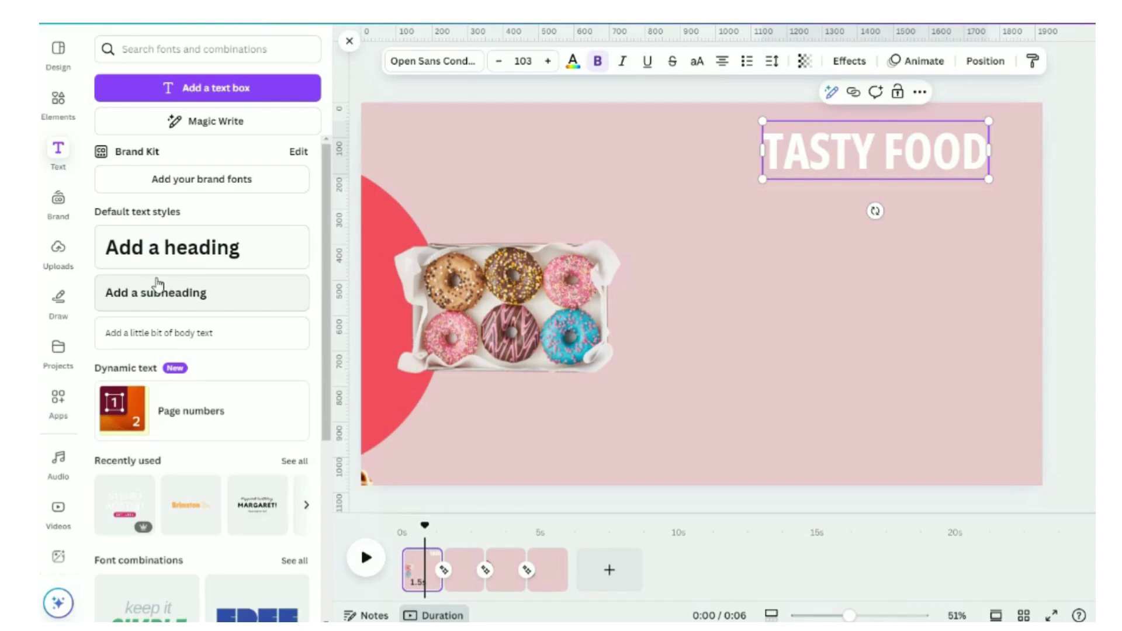
left_click_drag(202, 292, 881, 221)
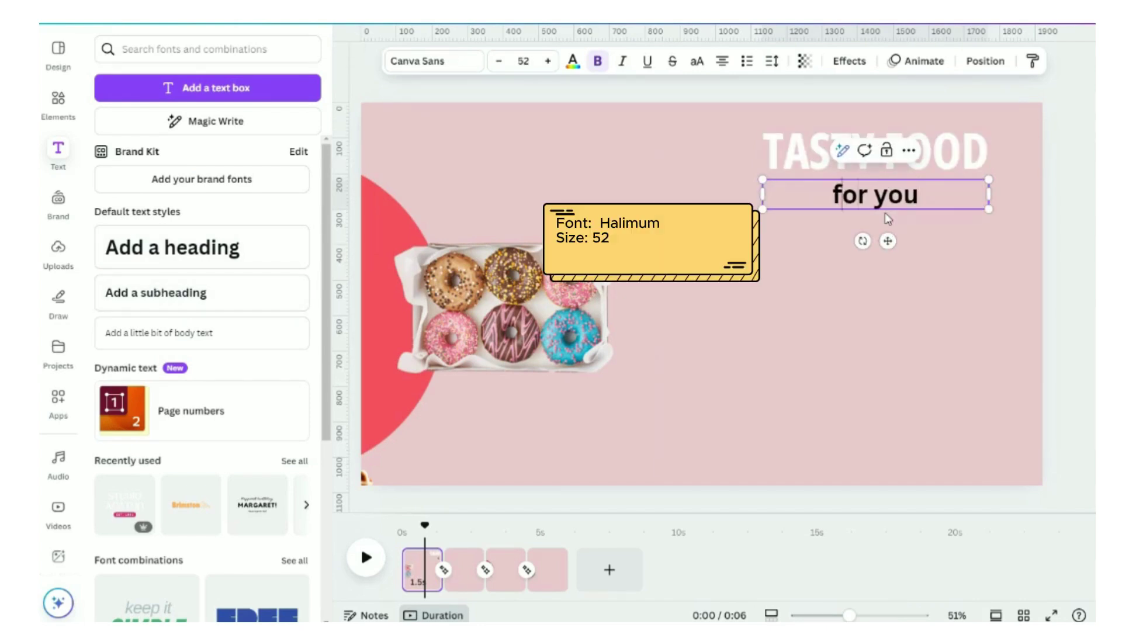
left_click(434, 60)
left_click(283, 116)
type("halimum")
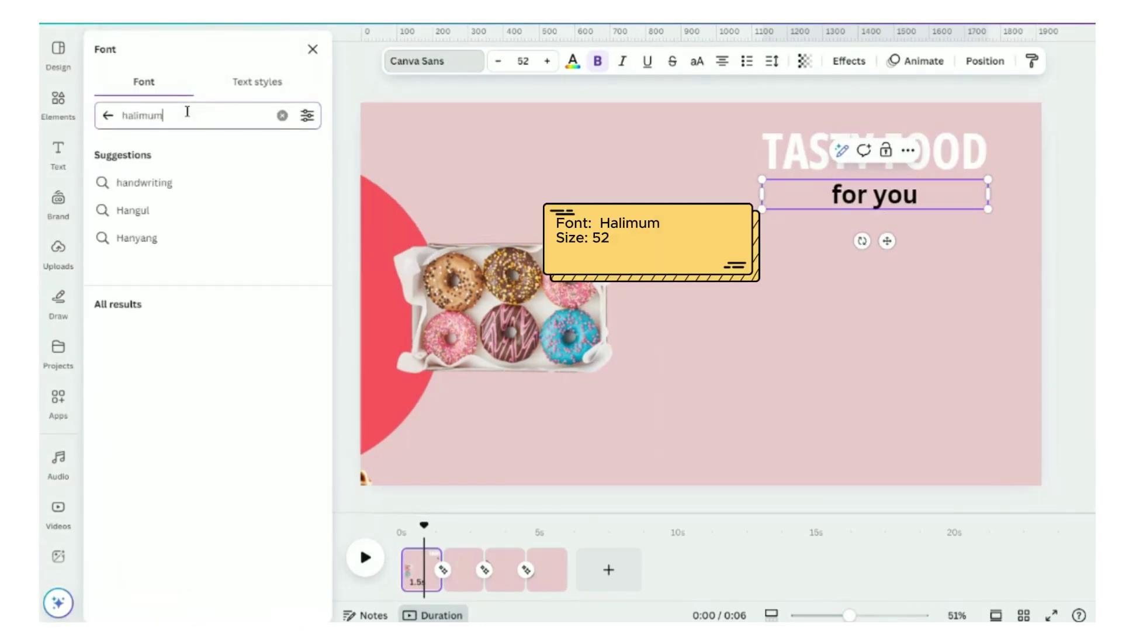
left_click(151, 182)
- Set the "for you" text to size 68 and color it light blue
left_click(523, 61)
type("68")
key("Return")
left_click(572, 60)
left_click(228, 501)
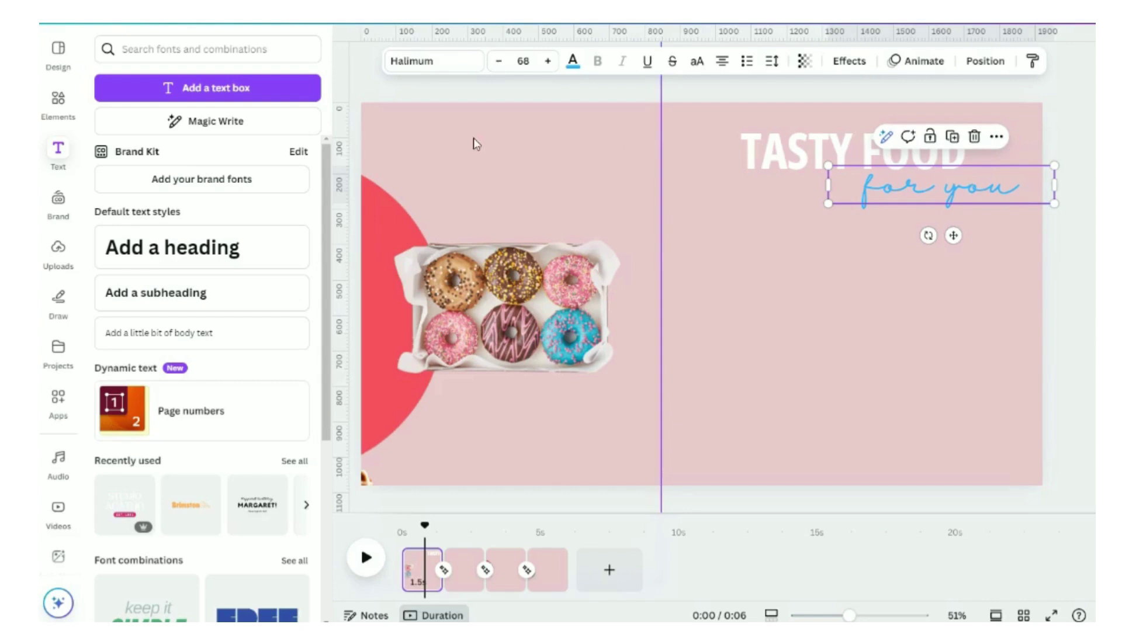
- Add a subheading reading "Sweet" below "for you" and set it in the KoniBlack font at size 88
left_click_drag(175, 293, 845, 304)
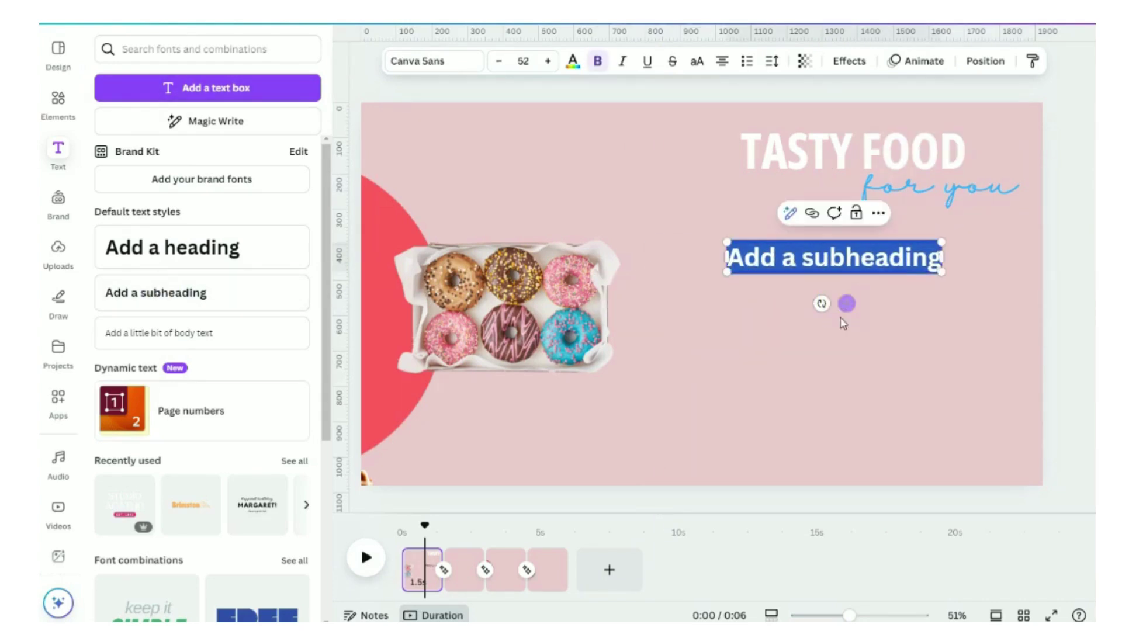
type("Sweet")
left_click(433, 61)
left_click(282, 115)
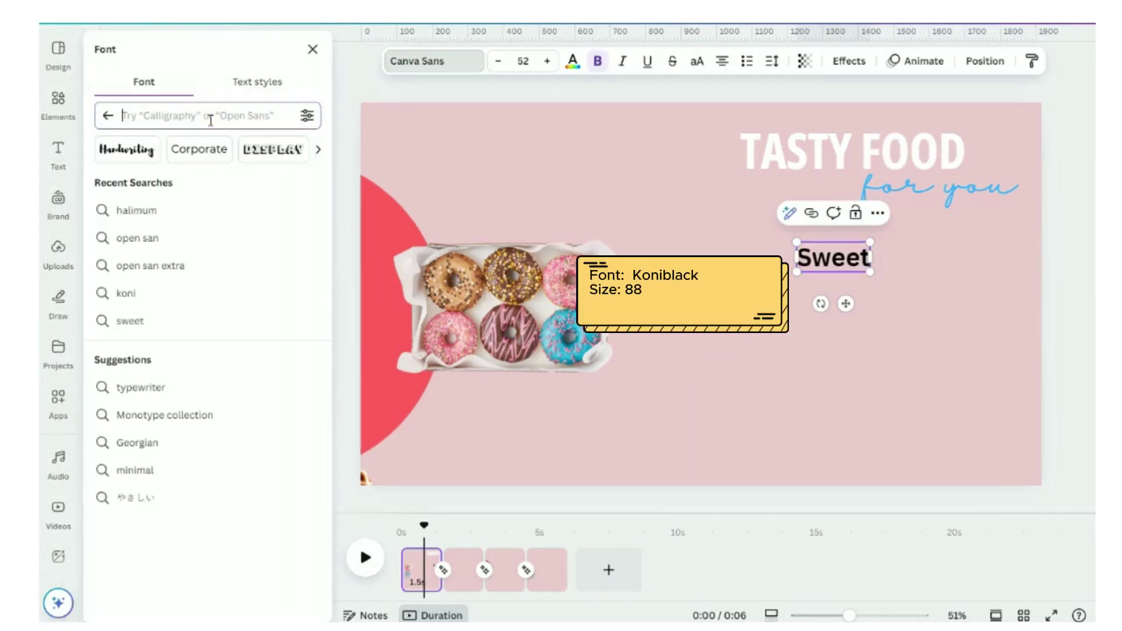
type("koniblack")
left_click(151, 182)
left_click(523, 61)
type("88")
key("Return")
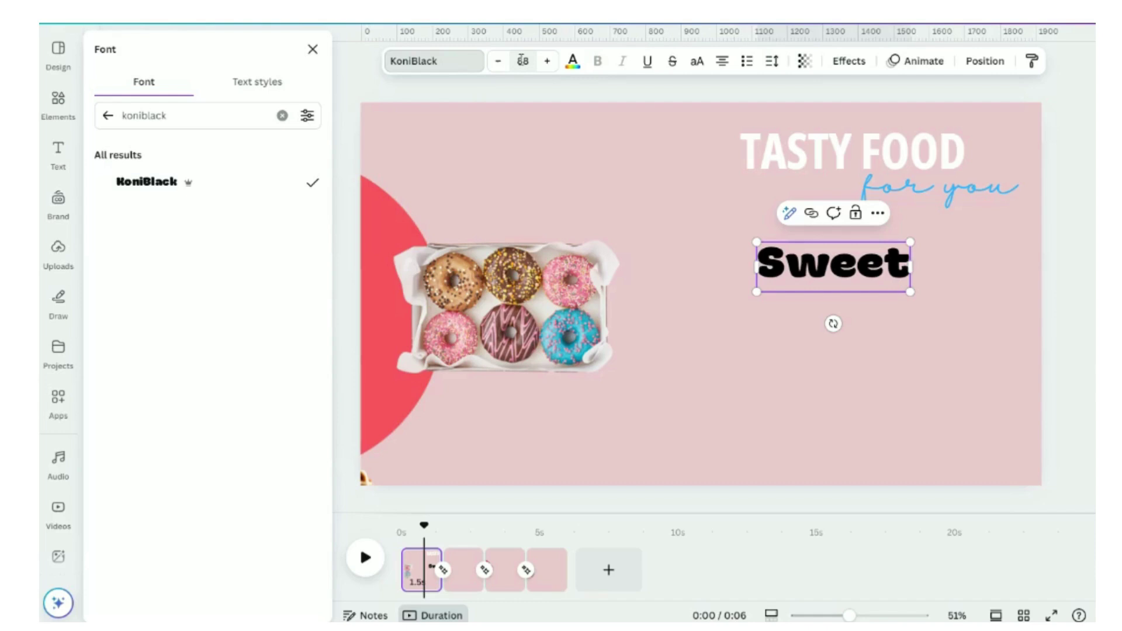
- Shift "Sweet" up and left, and place a duplicate reading "Circles" diagonally below its right end
left_click_drag(812, 263, 745, 240)
key("ctrl+d")
left_click_drag(843, 256, 962, 289)
double_click(961, 290)
type("Circles")
left_click_drag(771, 240, 751, 239)
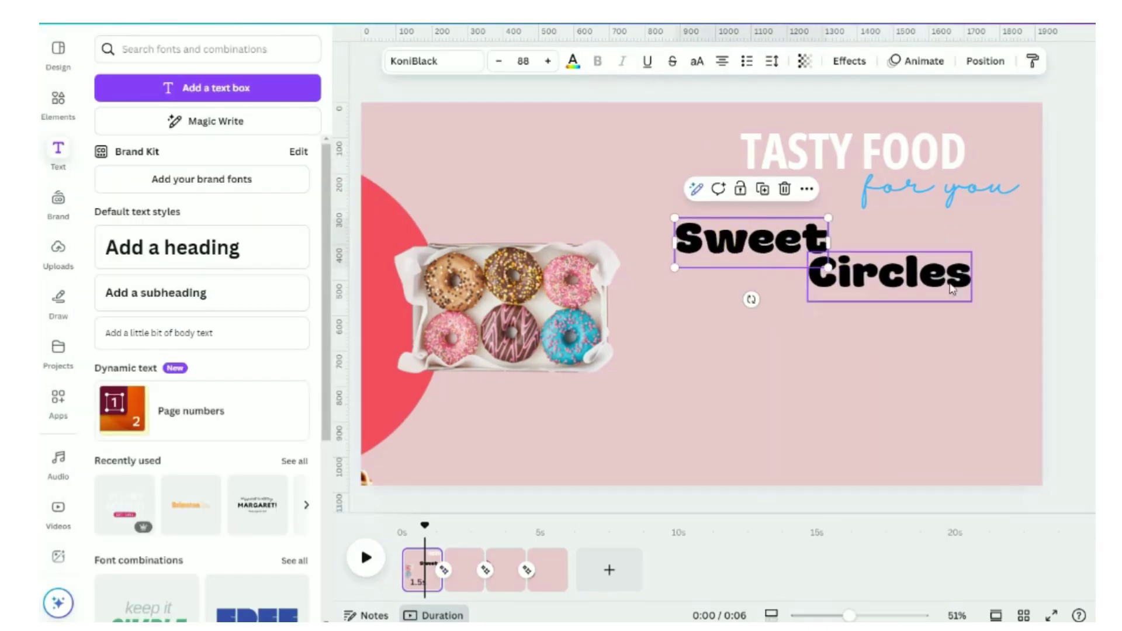
left_click(951, 289, "shift")
left_click(653, 309)
- Add a text box below the title reading "Soft, fluffy rings of joy coated in rich chocolate and fruity strawberry glaze, perfect for a sweet escape!"
left_click(202, 292)
left_click_drag(715, 335, 827, 330)
left_click(882, 329)
key("BackSpace")
key("BackSpace")
key("BackSpace")
key("BackSpace")
key("BackSpace")
key("BackSpace")
key("ctrl+a")
type("Soft, fluffy rings of joy coated in rich chocolate and fruity strawberry glaze, perfect for a sweet escape!")
key("ctrl+a")
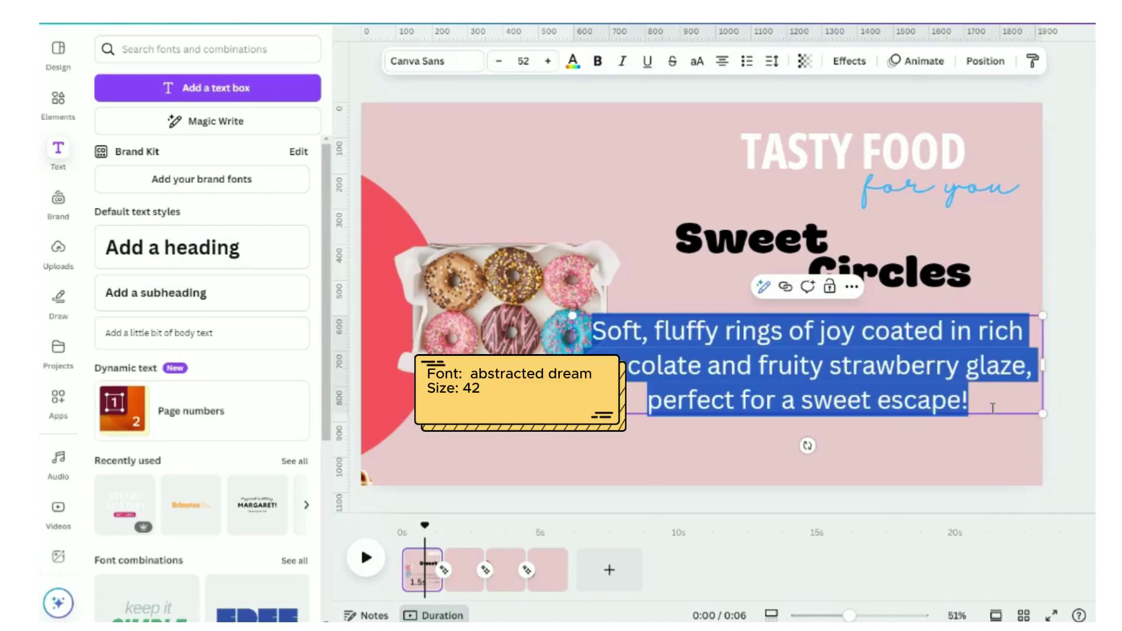
- Set the description text in the Abstracted Dream font
left_click(433, 60)
type("abstracted")
left_click(187, 182)
left_click(312, 49)
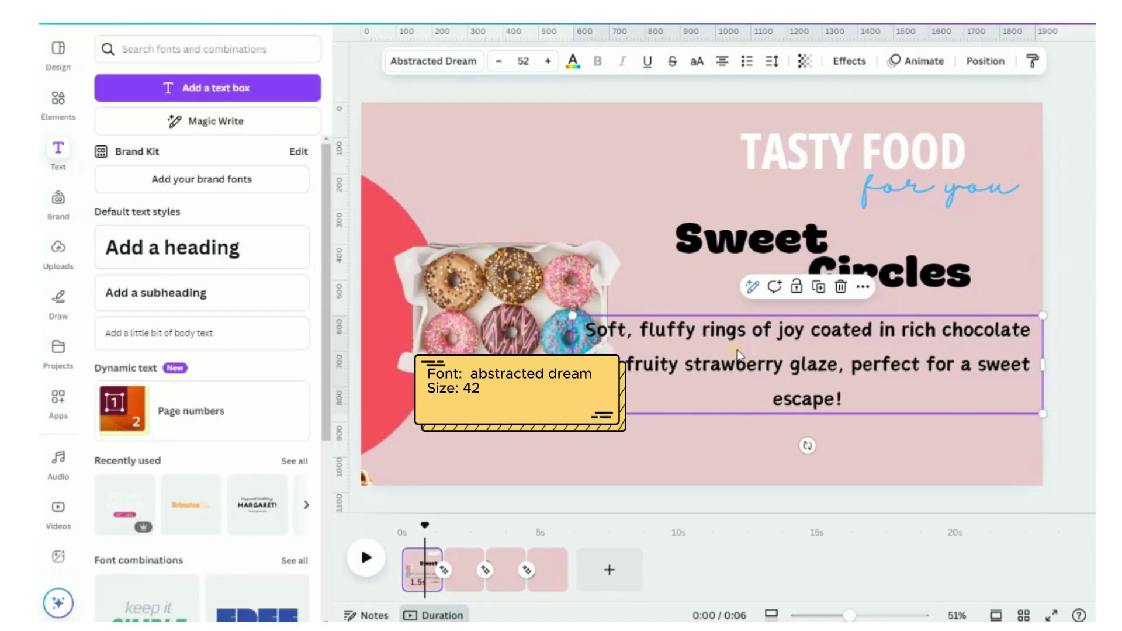
- Shrink the description text box and position it directly beneath "Circles", clear of the donuts
left_click_drag(807, 366, 827, 351)
left_click_drag(592, 301, 679, 318)
left_click_drag(771, 333, 732, 306)
- Nudge "Sweet", "TASTY FOOD" and "for you" to the left to balance the text layout
left_click(741, 243)
left_click_drag(742, 243, 731, 237)
left_click_drag(799, 151, 763, 142)
left_click_drag(929, 190, 918, 188)
left_click(824, 586)
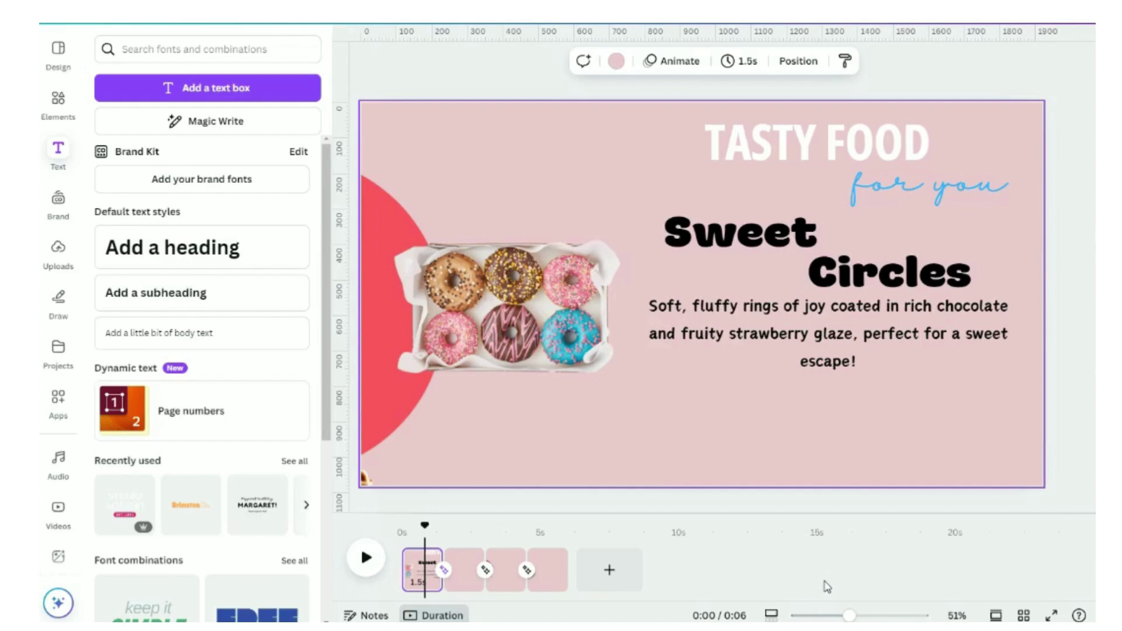
- Add a "Made With Love" line below the description in the Sweet Dreams font at size 40, colored red
left_click(230, 293)
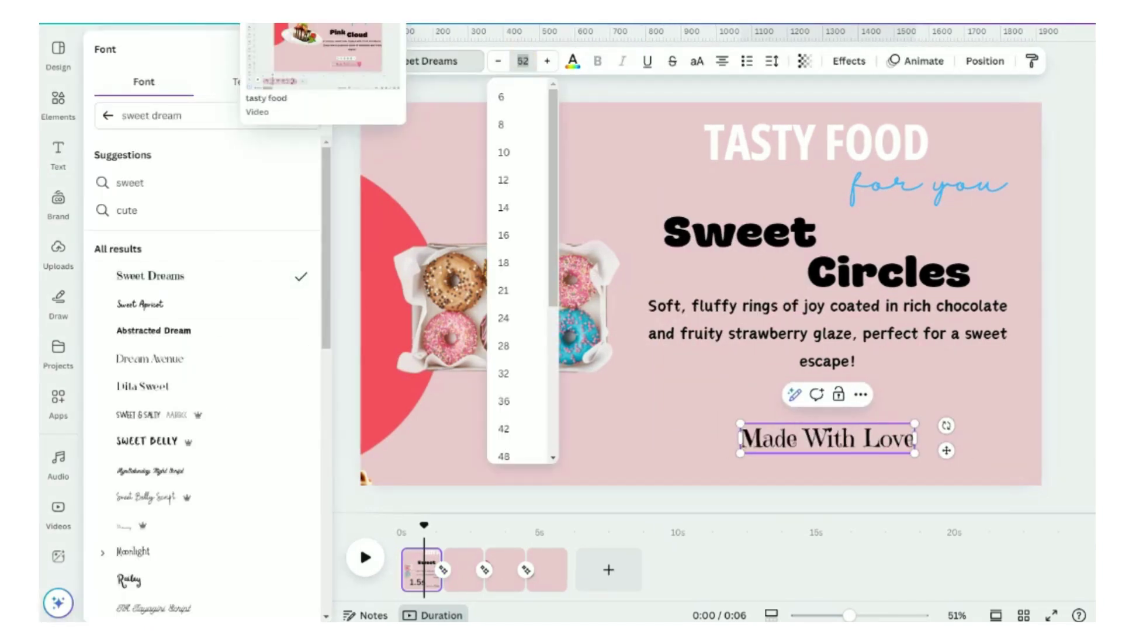
type("40")
key("Return")
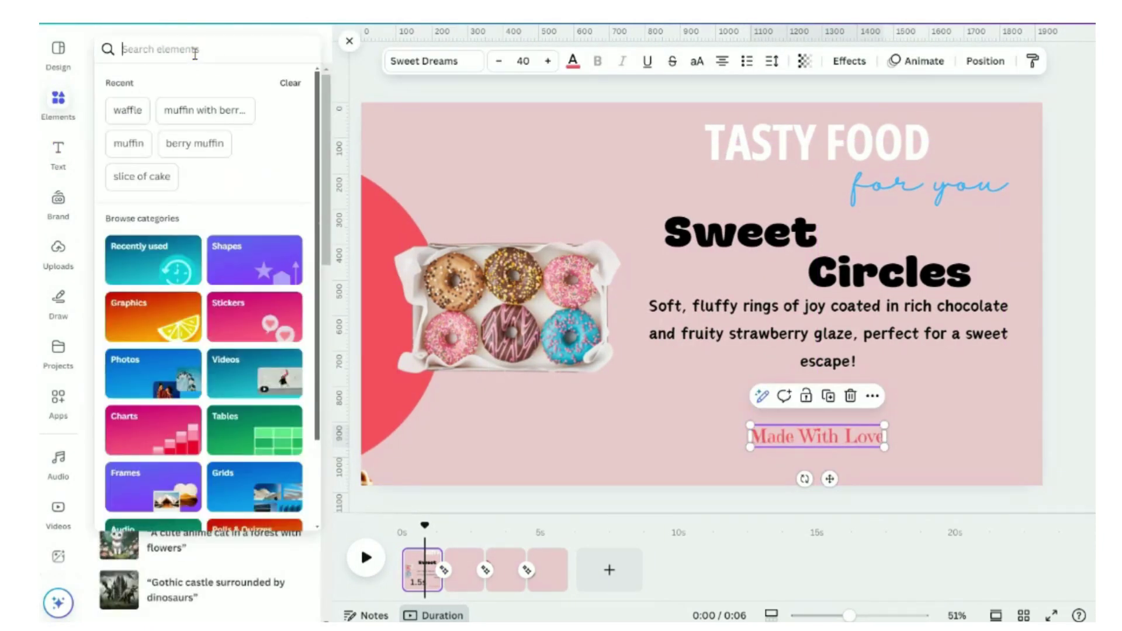
- Search the elements for "heart shape" and add the solid pink heart graphic to the page
type("heart shape")
key("Return")
left_click(244, 194)
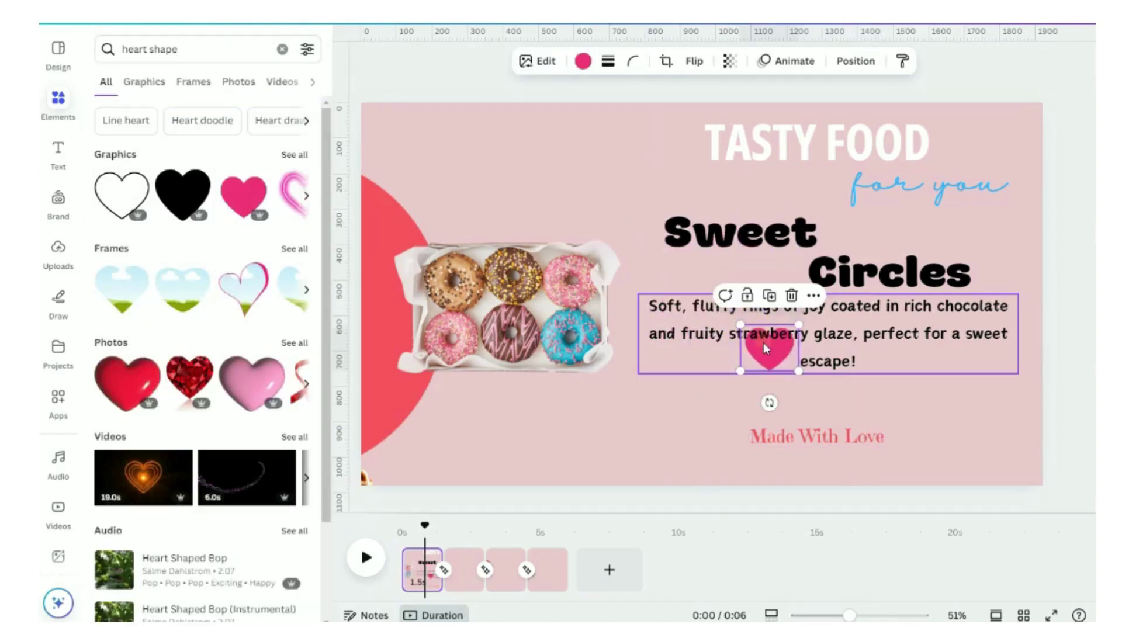
- Move the pink heart down beside the end of the "Made With Love" line
left_click_drag(764, 343, 912, 436)
left_click(711, 415)
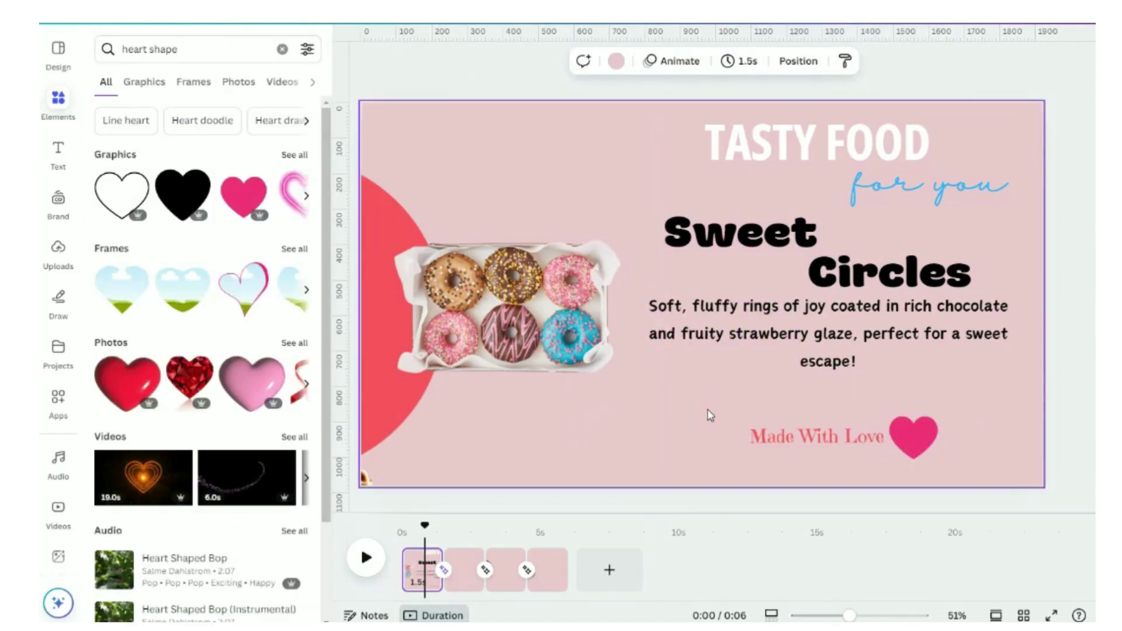
- Apply the Succession animation to "Sweet", "Circles" and the description text
left_click(731, 241)
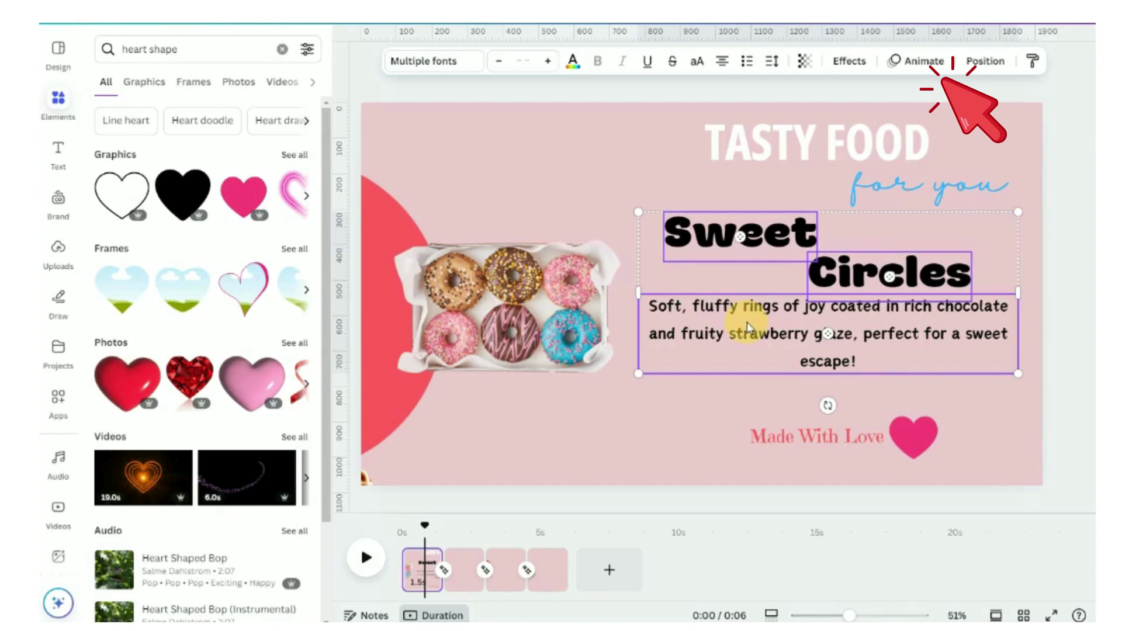
left_click(920, 65)
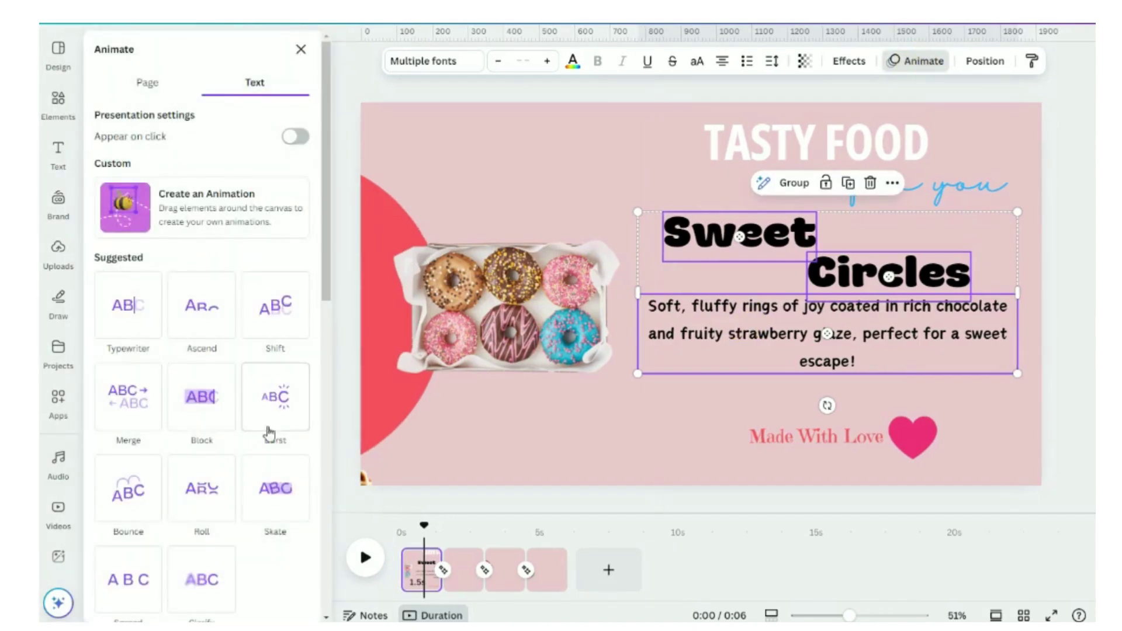
scroll(258, 432, "down", 2)
scroll(246, 432, "down", 5)
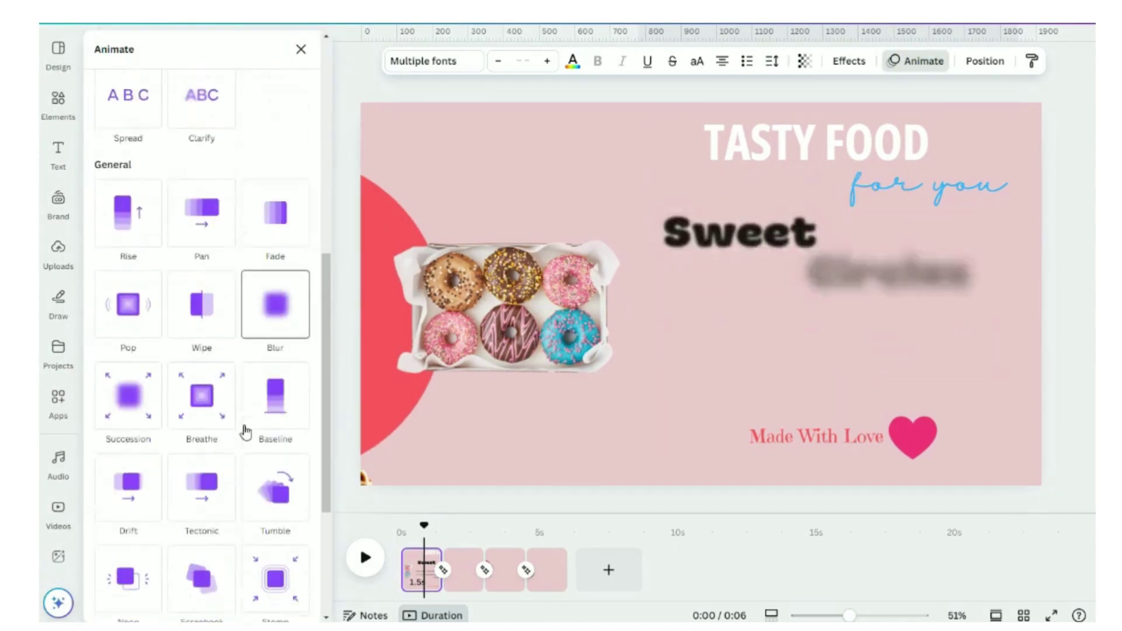
left_click(128, 390)
left_click(170, 396)
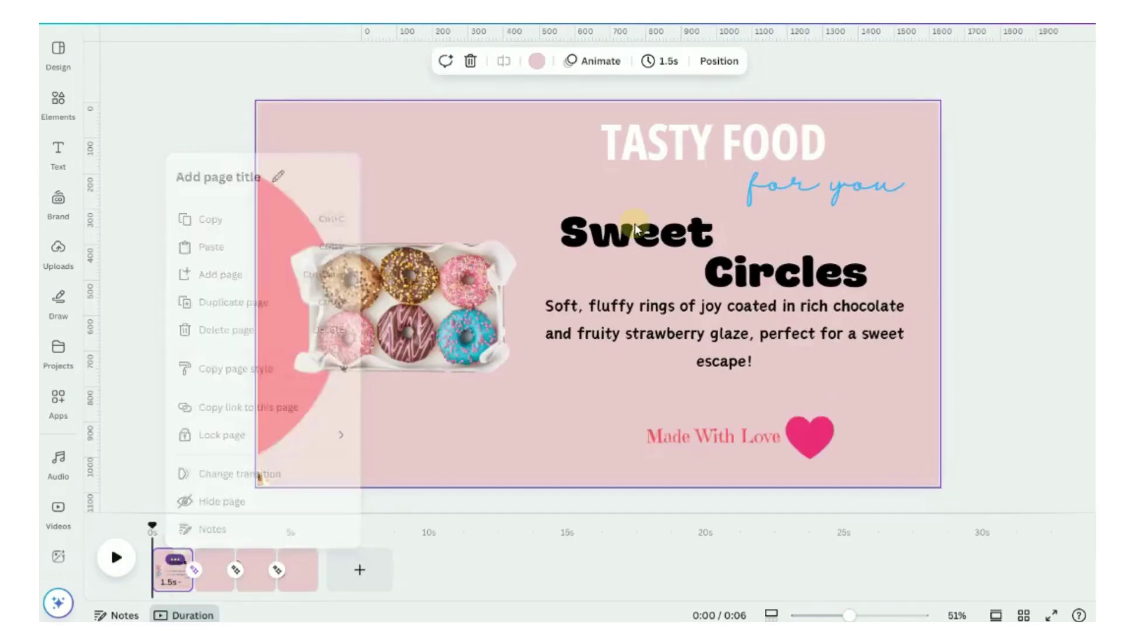
- Copy "TASTY FOOD", "for you", "Made With Love", the heart, "Sweet", "Circles" and the description onto the second page with the cake
left_click(784, 183, "shift")
left_click(806, 433, "shift")
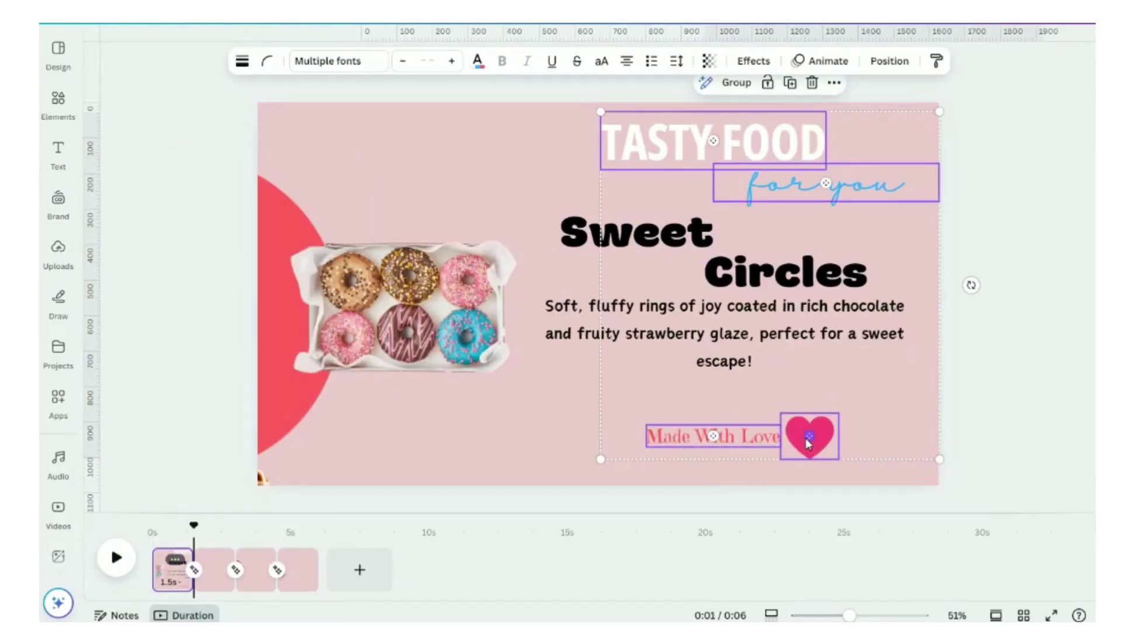
right_click(814, 181)
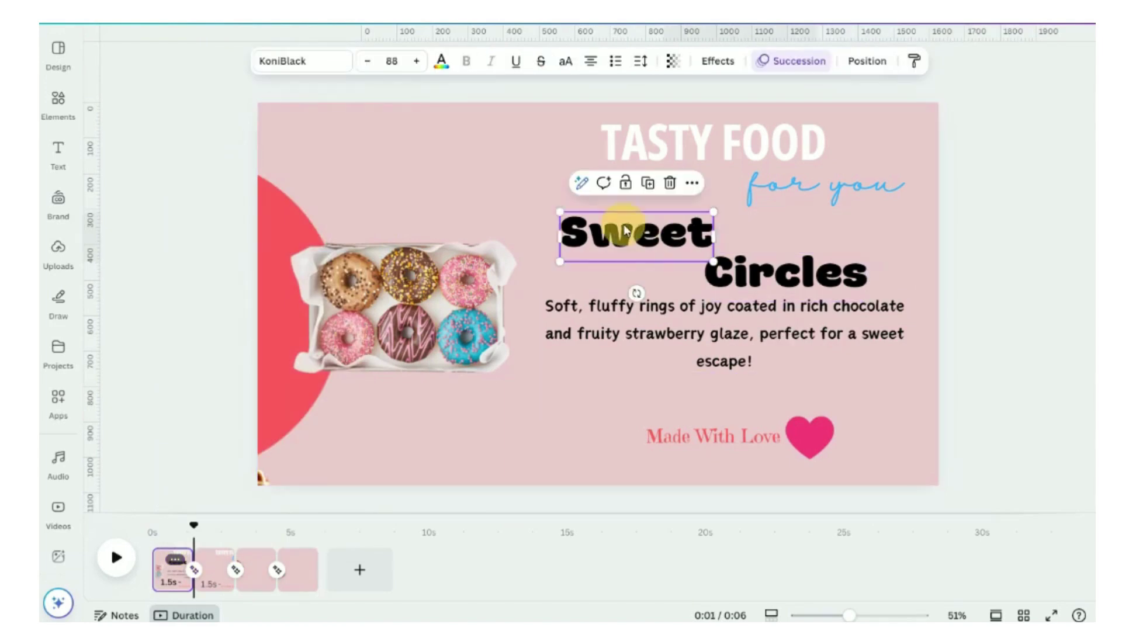
left_click(659, 327, "shift")
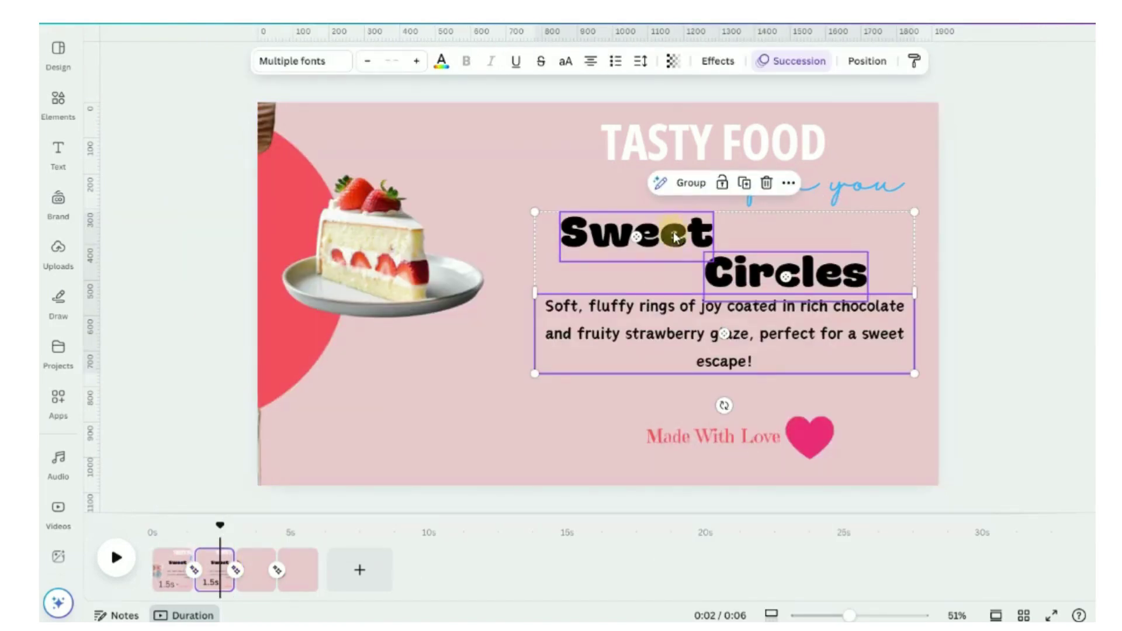
- Change the cake page's title words to "Pink" and "Cloud", and move "Pink" closer to "Cloud"
left_click(675, 236)
double_click(675, 237)
type("Pink")
left_click(750, 271)
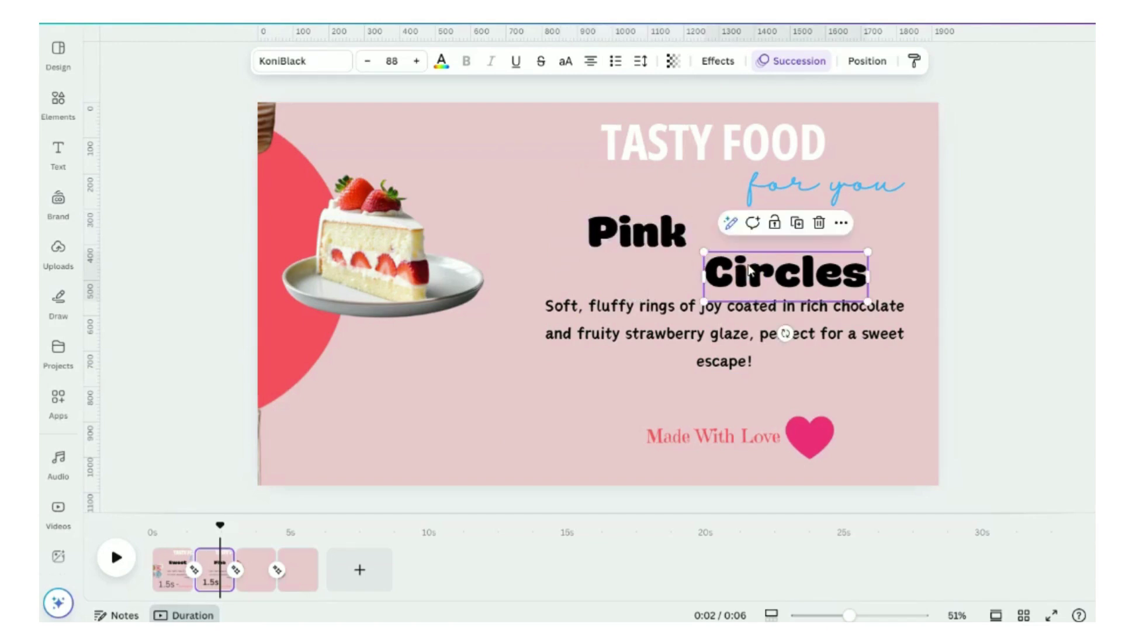
double_click(750, 270)
type("Cloud")
left_click(637, 228)
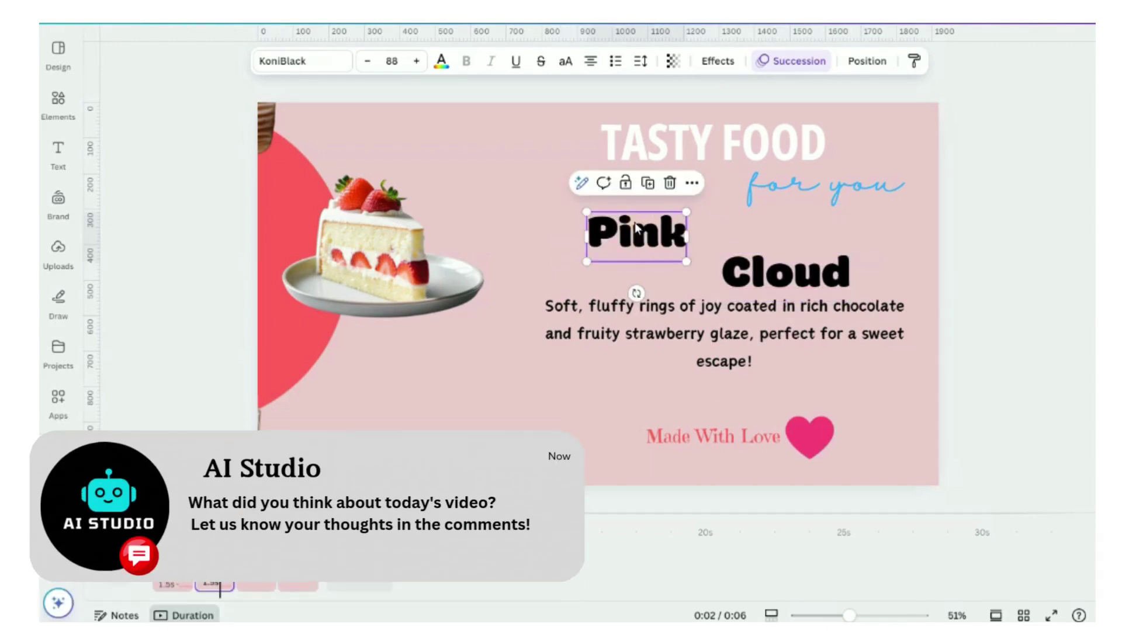
left_click_drag(637, 228, 671, 238)
- Replace the cake description with "A luscious, moist cake topped with fresh strawberry. Every bite is a perfect blend of sweetness and fruity charm!"
left_click(606, 331)
triple_click(550, 309)
type("A luscious, moist cake topped with fresh strawberry. Every bite is a perfect blend of sweetness and fruity charm!")
- Select the "Pink" and "Cloud" title words together on the cake page
left_click(670, 241)
left_click(785, 272, "shift")
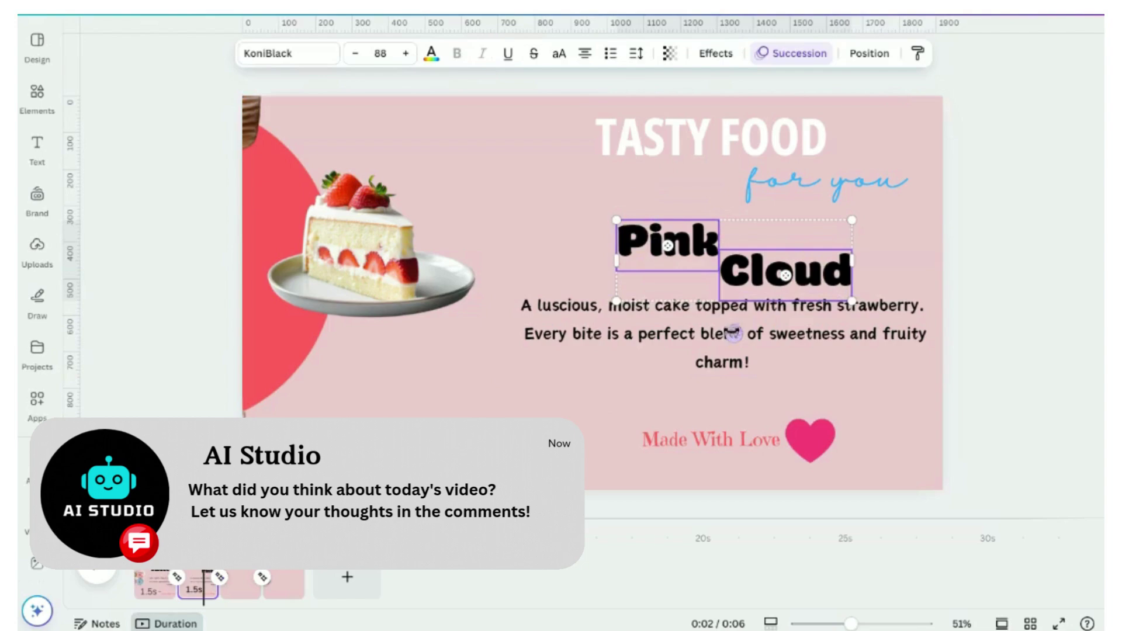